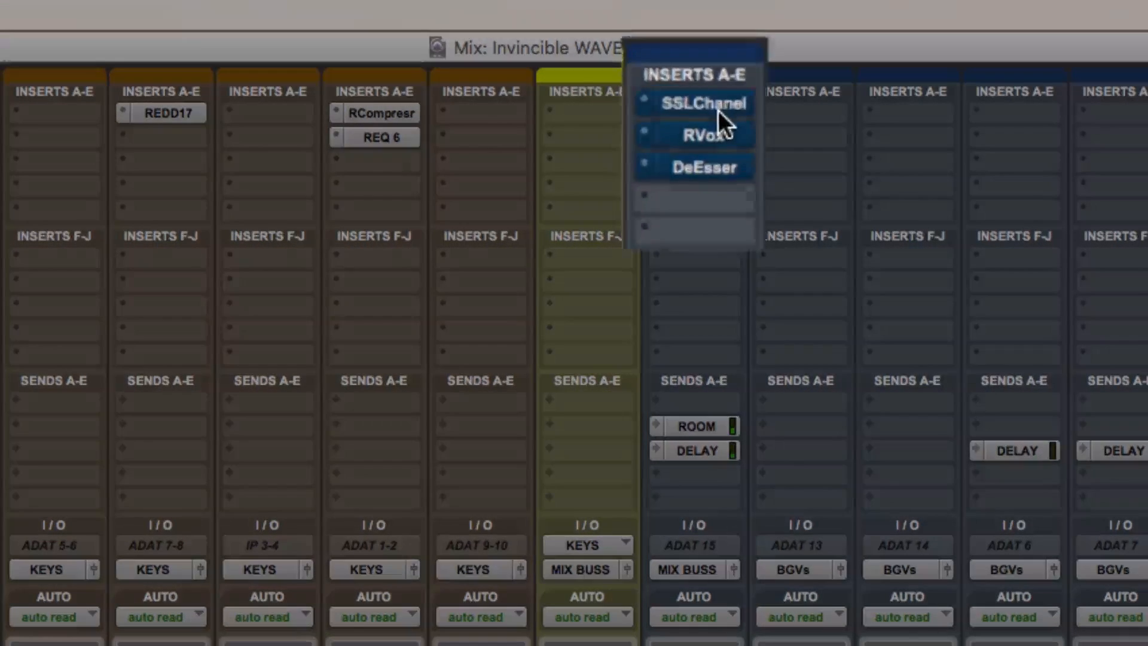
Step: Compare the lead vocal with its SSLChannel, RVox and DeEsser inserts active and bypassed, finishing with all three active
{"action": "left_click", "coordinate": [711, 116], "text": "super"}
{"action": "left_click", "coordinate": [712, 138], "text": "super"}
{"action": "left_click", "coordinate": [727, 170], "text": "super"}
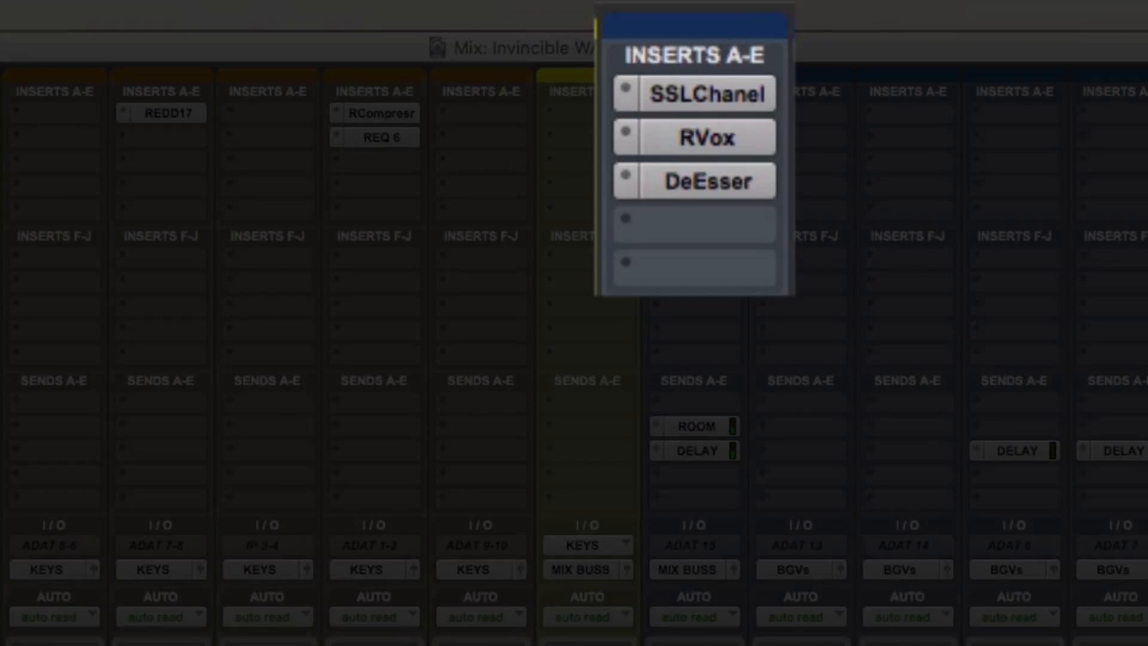
{"action": "left_click", "coordinate": [726, 96], "text": "super"}
{"action": "left_click", "coordinate": [729, 137], "text": "super"}
{"action": "left_click", "coordinate": [733, 183], "text": "super"}
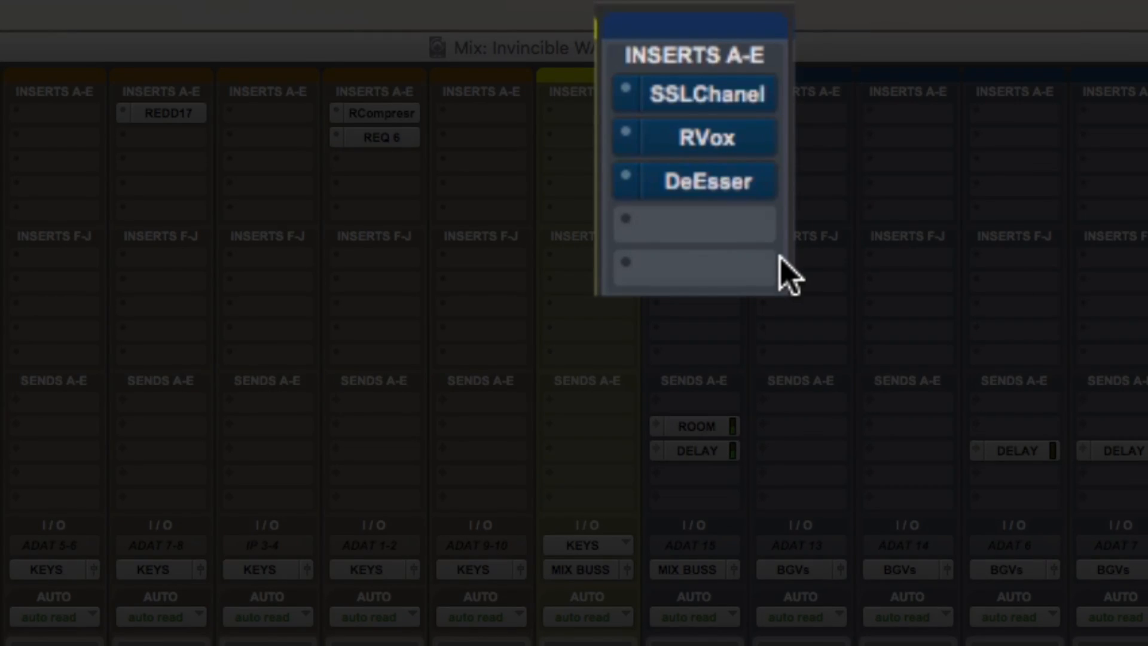
{"action": "left_click", "coordinate": [724, 101], "text": "super"}
{"action": "left_click", "coordinate": [726, 137], "text": "super"}
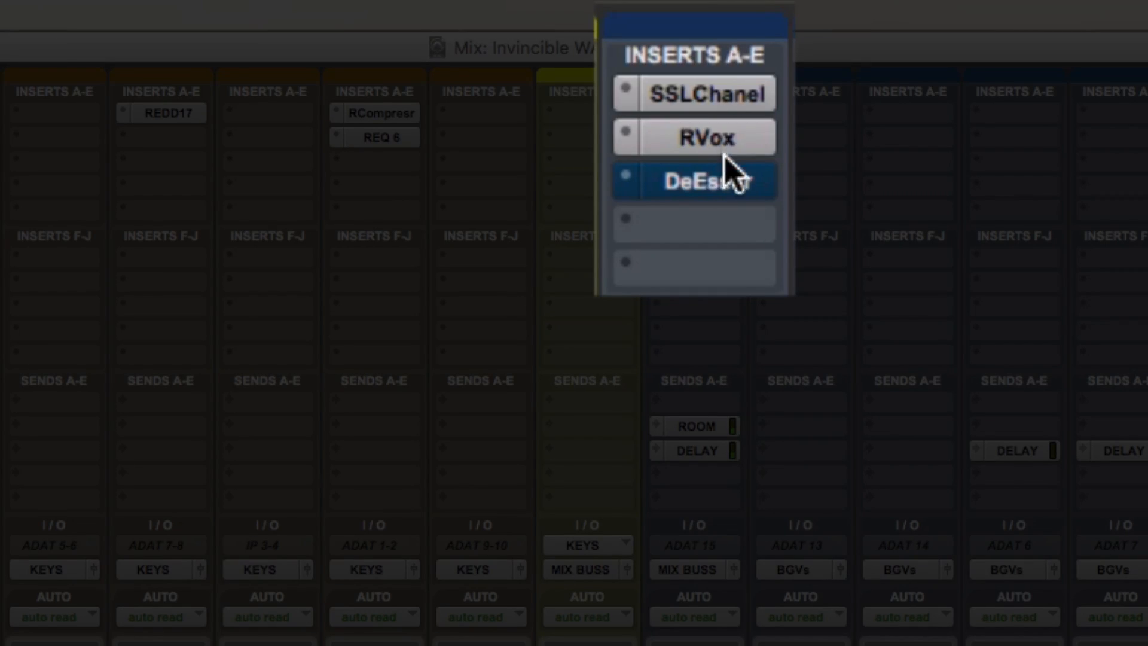
{"action": "left_click", "coordinate": [729, 182], "text": "super"}
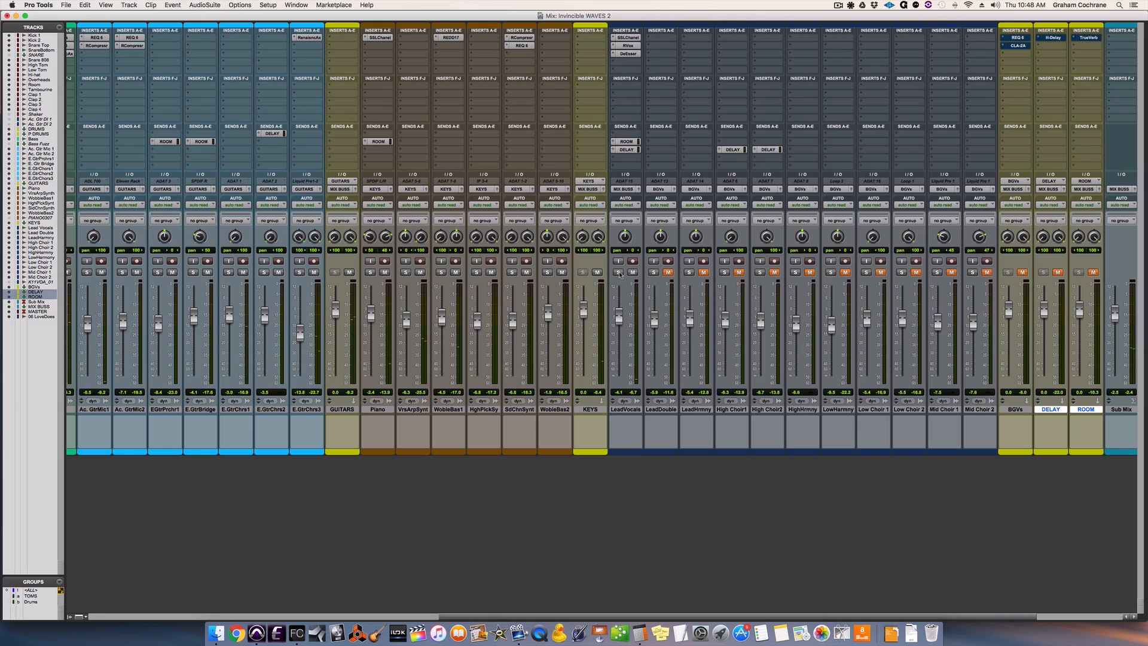
Step: Solo the LeadVocals track and bypass its DeEsser, RVox and SSLChannel inserts
{"action": "left_click", "coordinate": [618, 273]}
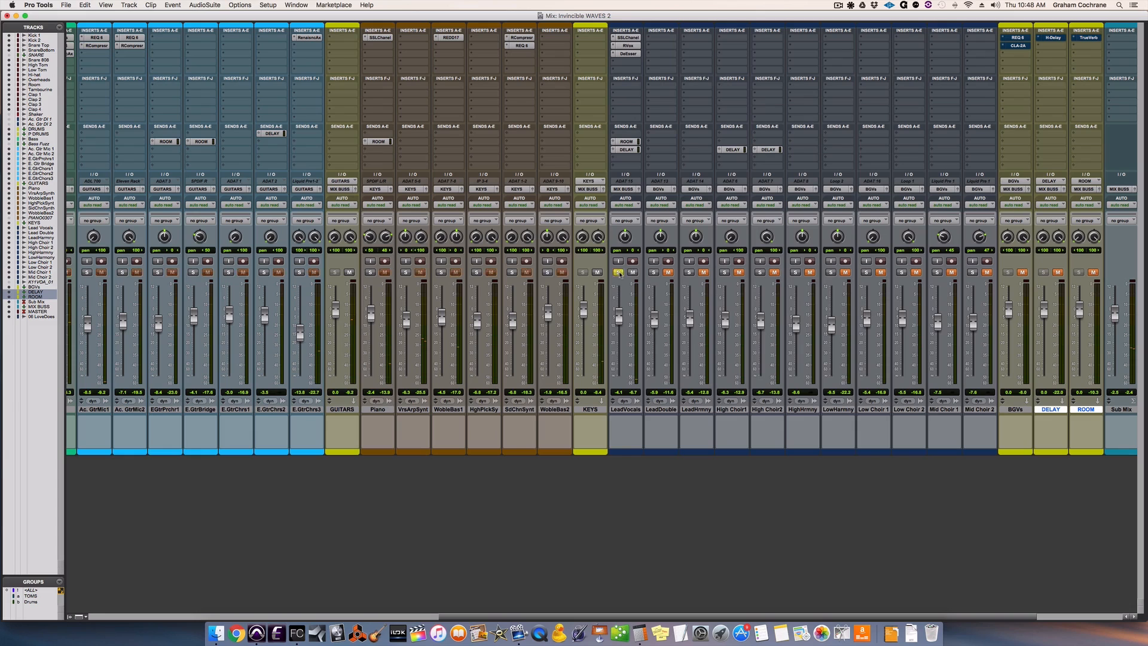
{"action": "left_click", "coordinate": [631, 53], "text": "super"}
{"action": "left_click", "coordinate": [631, 46], "text": "super"}
{"action": "left_click", "coordinate": [631, 38], "text": "super"}
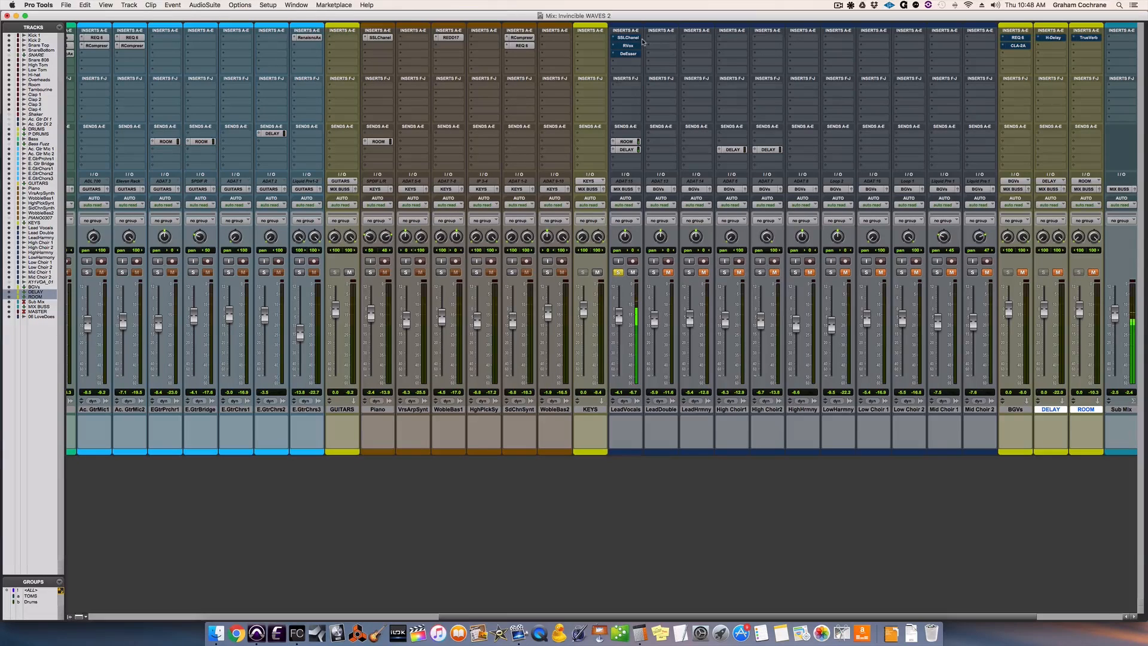
Step: Open the SSLChannel insert on Lead Vocals, reposition its window, and bypass its dynamics section
{"action": "left_click", "coordinate": [630, 38]}
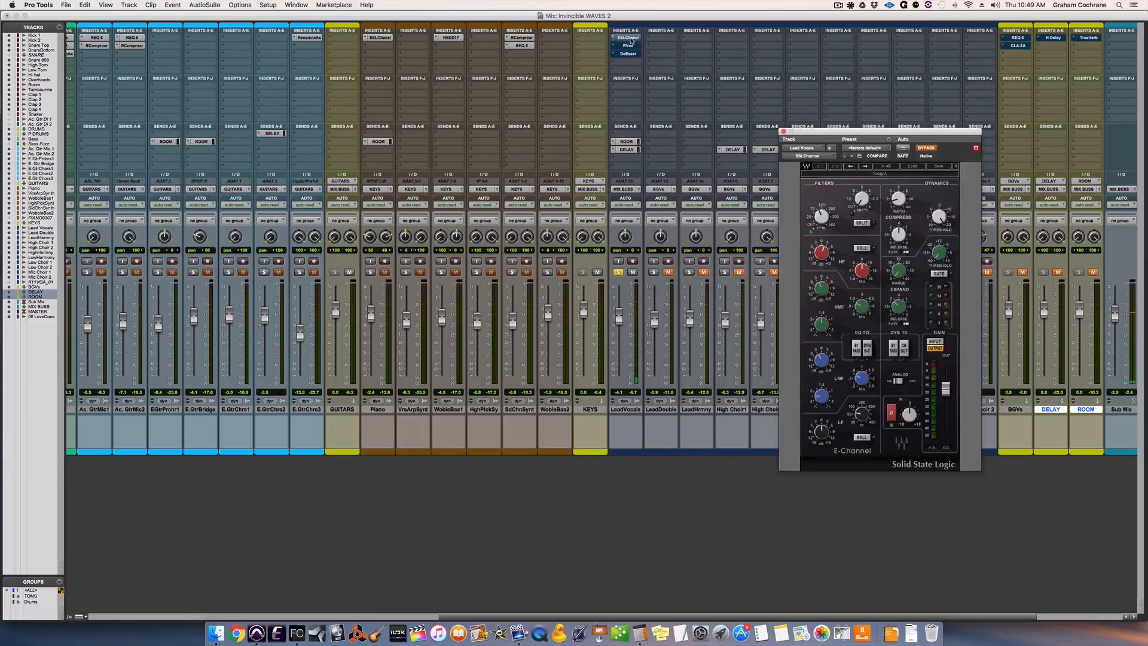
{"action": "left_click_drag", "start_coordinate": [853, 132], "coordinate": [746, 64]}
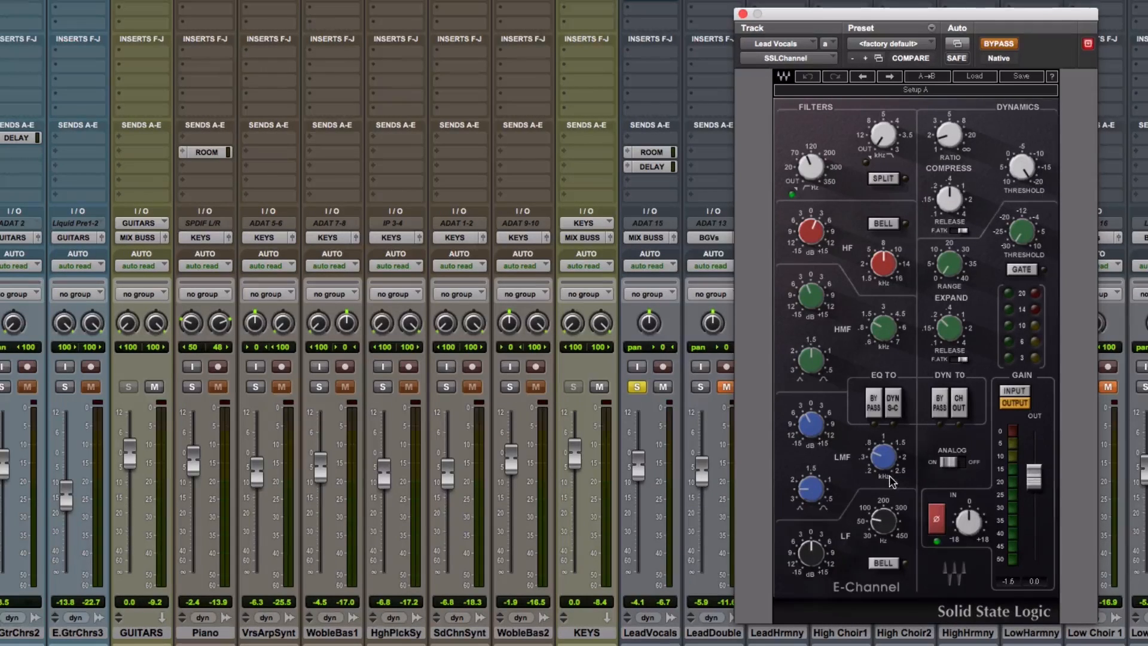
{"action": "mouse_move", "coordinate": [889, 468]}
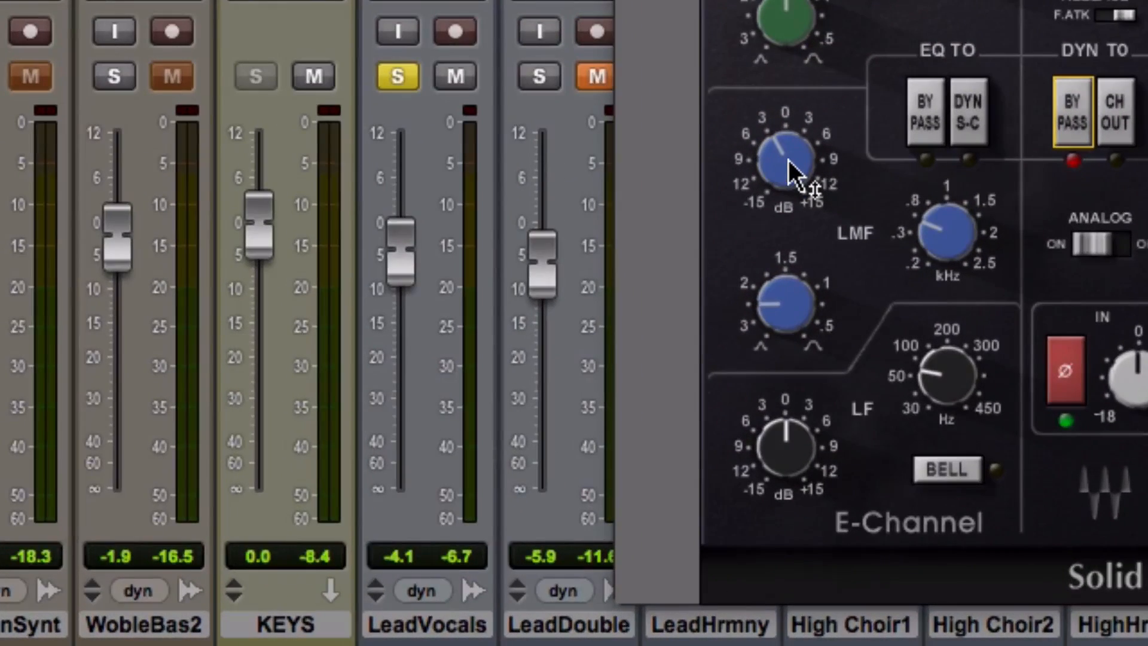
Step: Audition the SSLChannel's LMF band with its gain boosted to 15 dB and return the gain to a slight cut
{"action": "left_click_drag", "start_coordinate": [792, 181], "coordinate": [792, 108]}
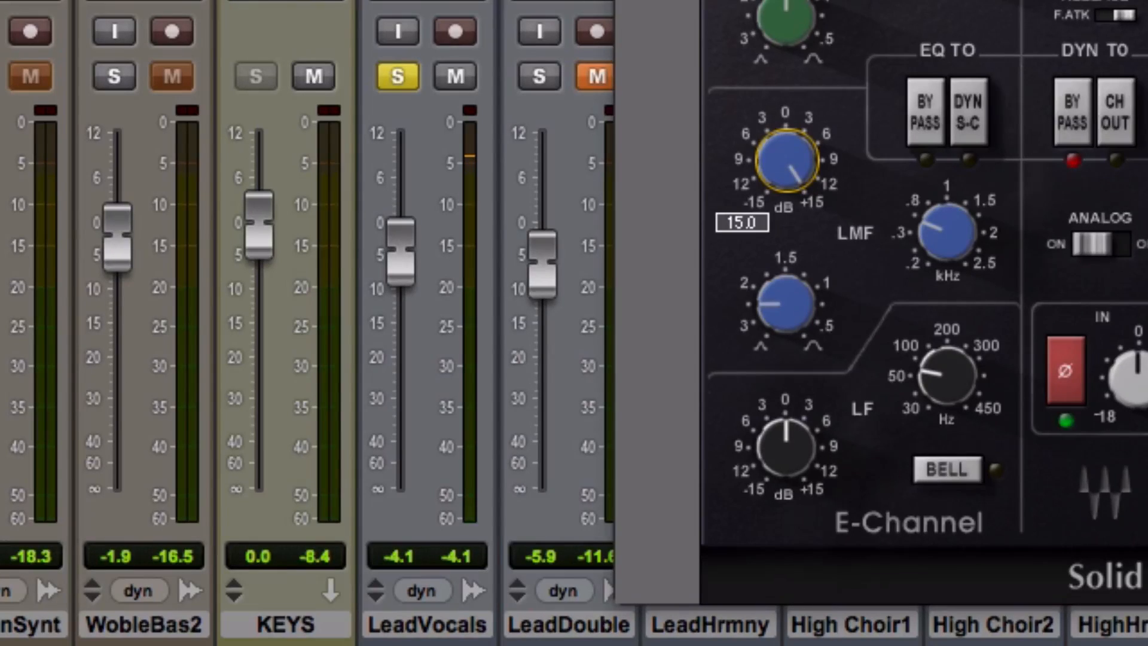
{"action": "mouse_move", "coordinate": [787, 160]}
{"action": "left_mouse_down"}
{"action": "mouse_move", "coordinate": [786, 234]}
{"action": "mouse_move", "coordinate": [788, 177]}
{"action": "left_mouse_up"}
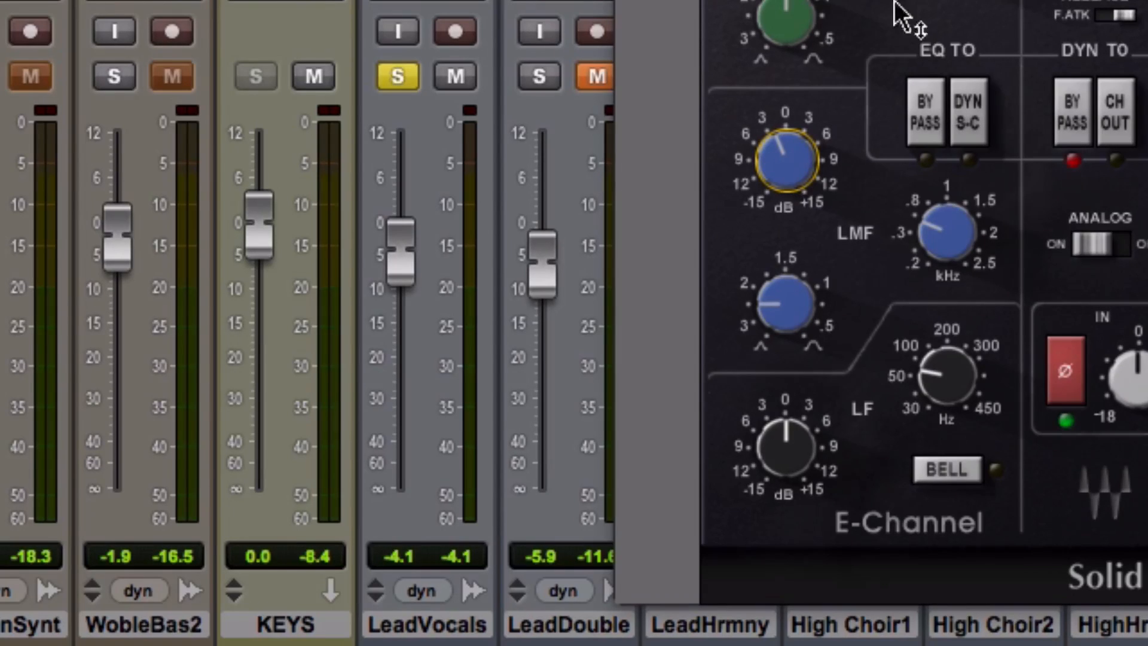
Step: Audition the SSLChannel's HMF band with its gain boosted to about 15 dB and return the gain to a slight cut
{"action": "left_click", "coordinate": [943, 287]}
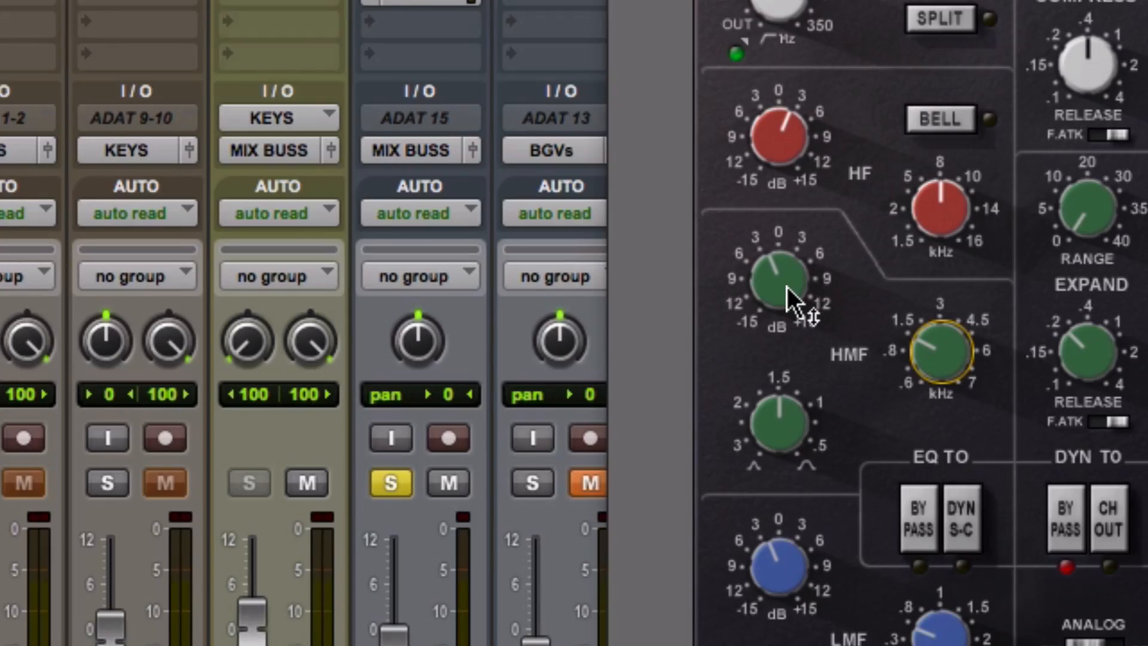
{"action": "mouse_move", "coordinate": [786, 286]}
{"action": "left_click_drag", "start_coordinate": [787, 286], "coordinate": [786, 183]}
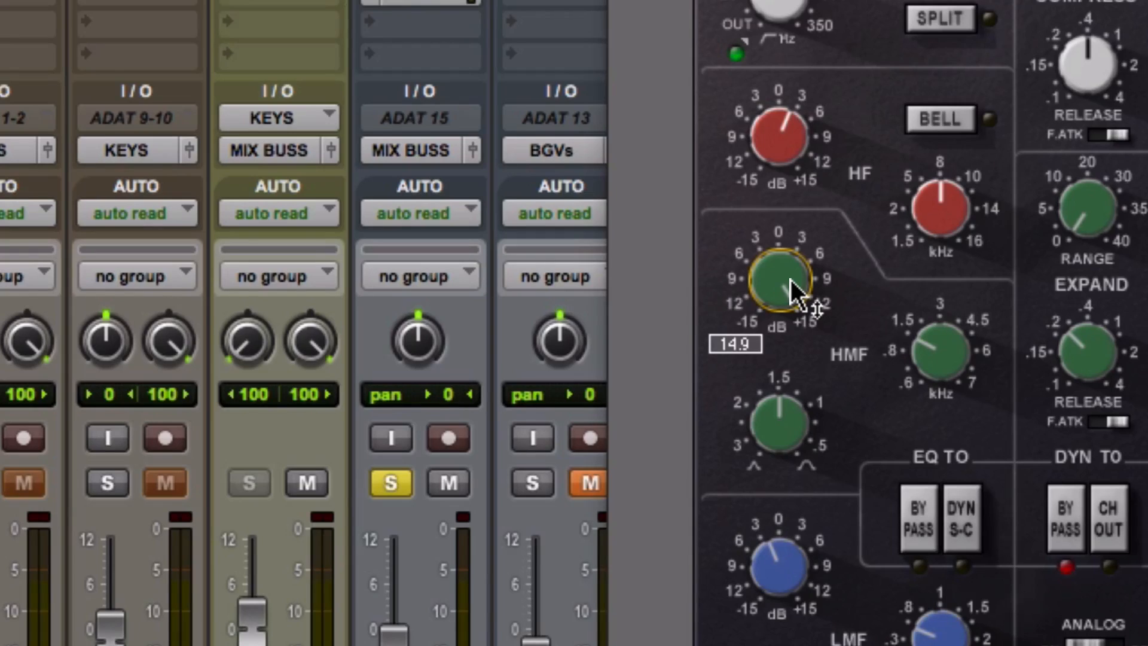
{"action": "left_click_drag", "start_coordinate": [790, 280], "coordinate": [790, 330]}
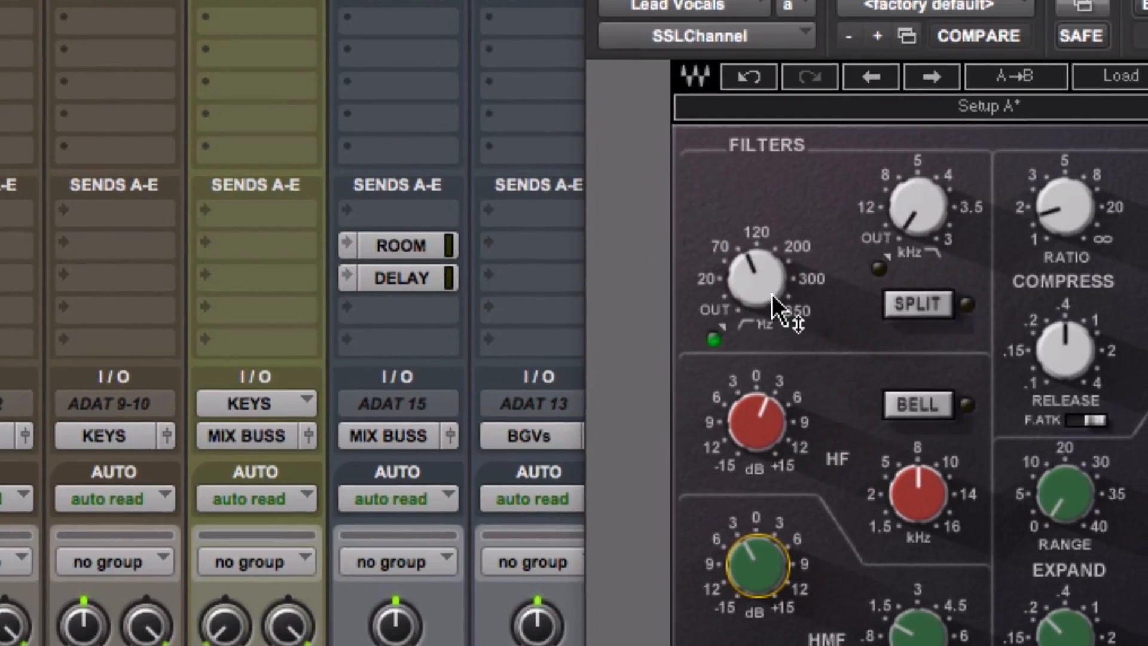
Step: Check the SSLChannel's high-pass filter frequency and its HF band frequency and gain
{"action": "left_click", "coordinate": [772, 295]}
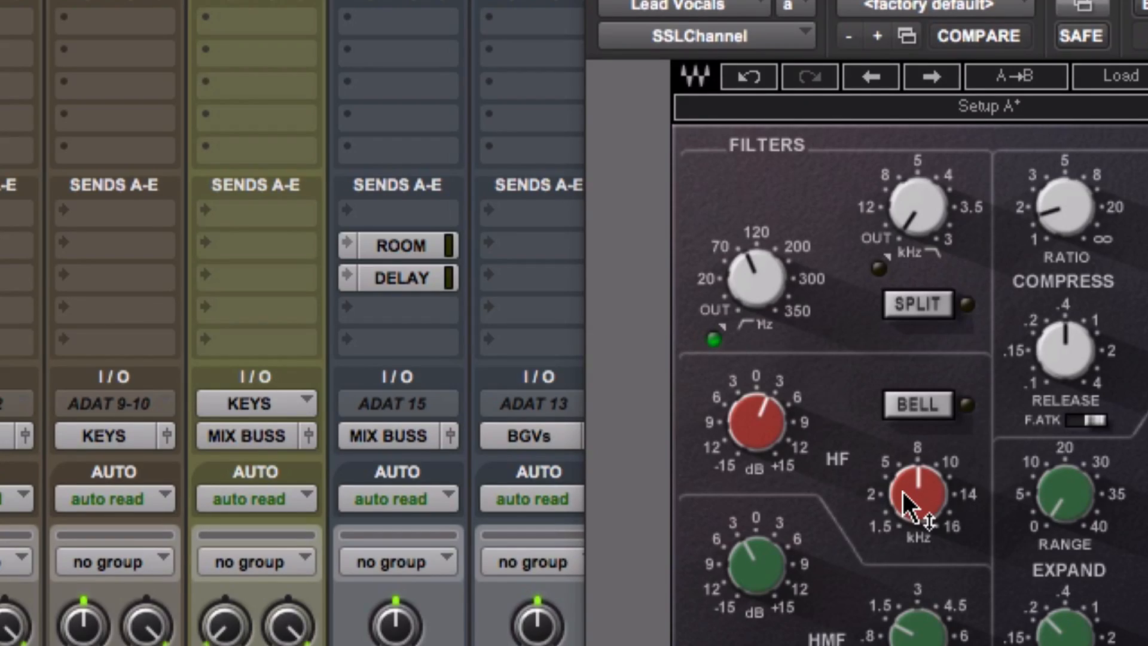
{"action": "mouse_move", "coordinate": [915, 501]}
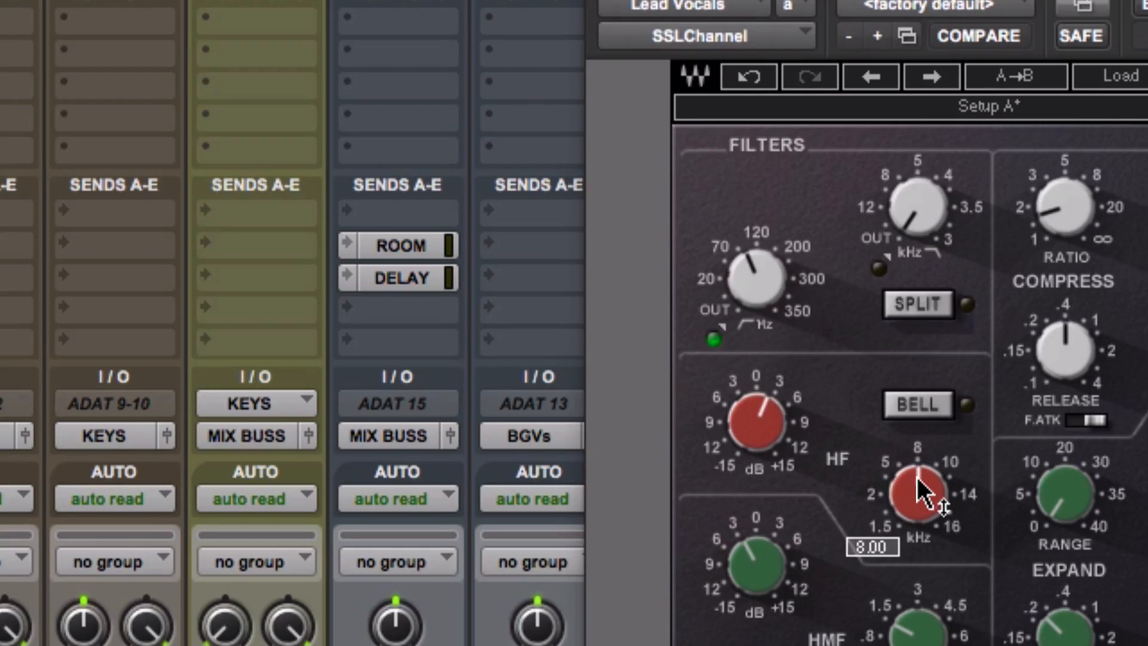
{"action": "mouse_move", "coordinate": [765, 429]}
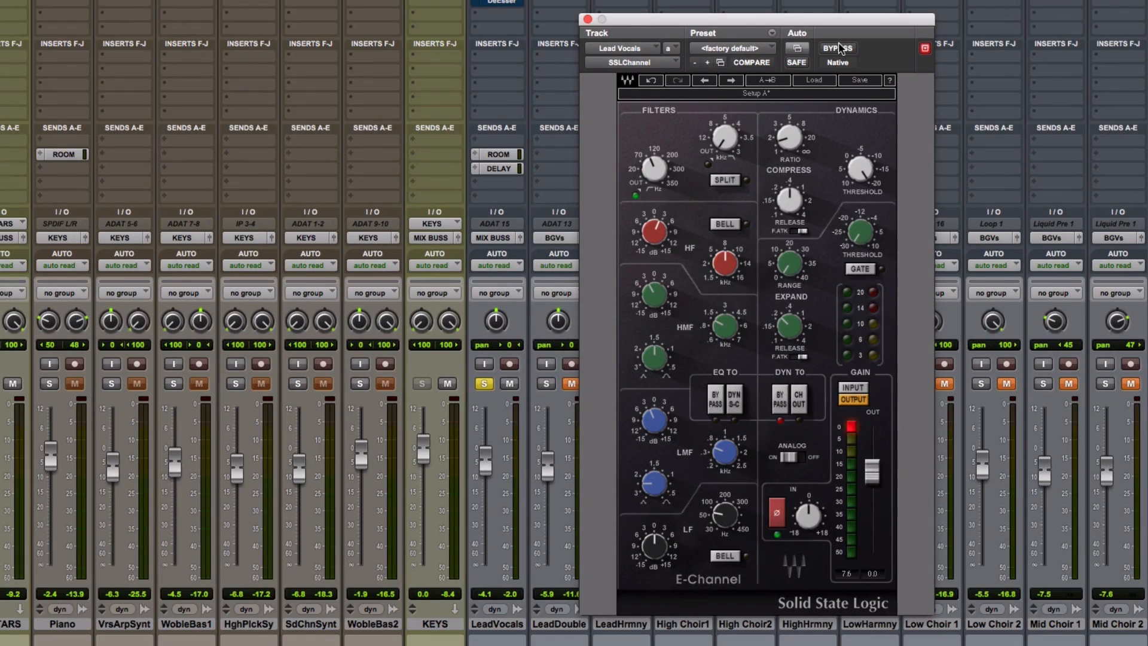
Step: Compare the vocal with the SSLChannel's EQ section bypassed and active, leaving the EQ active
{"action": "left_click", "coordinate": [714, 402]}
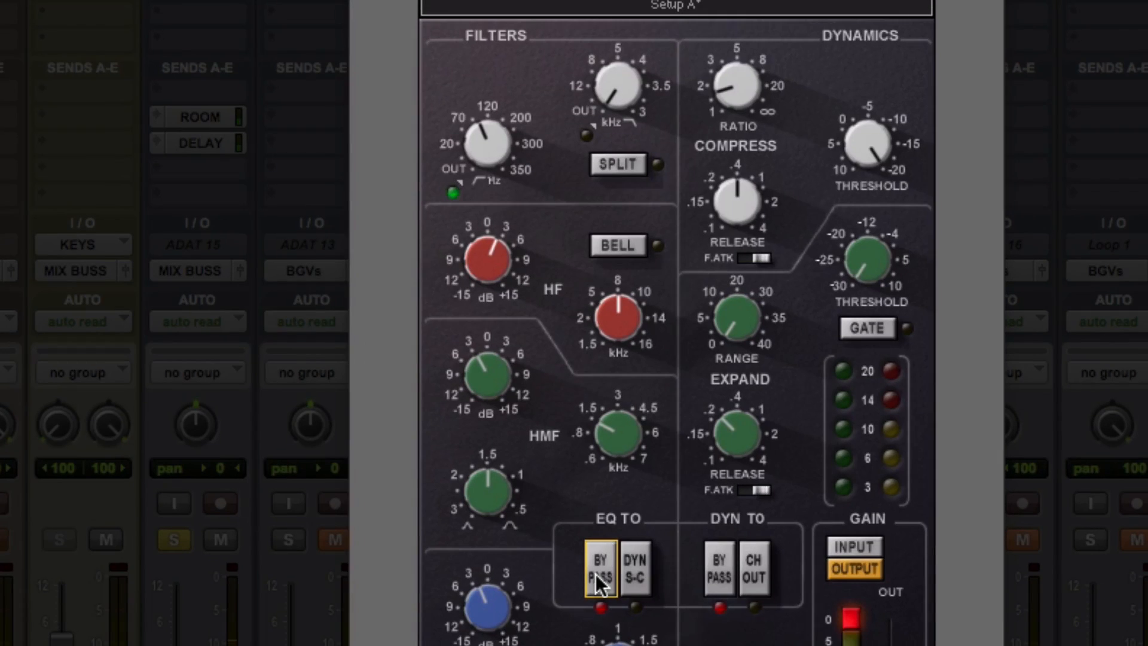
{"action": "left_click", "coordinate": [600, 578]}
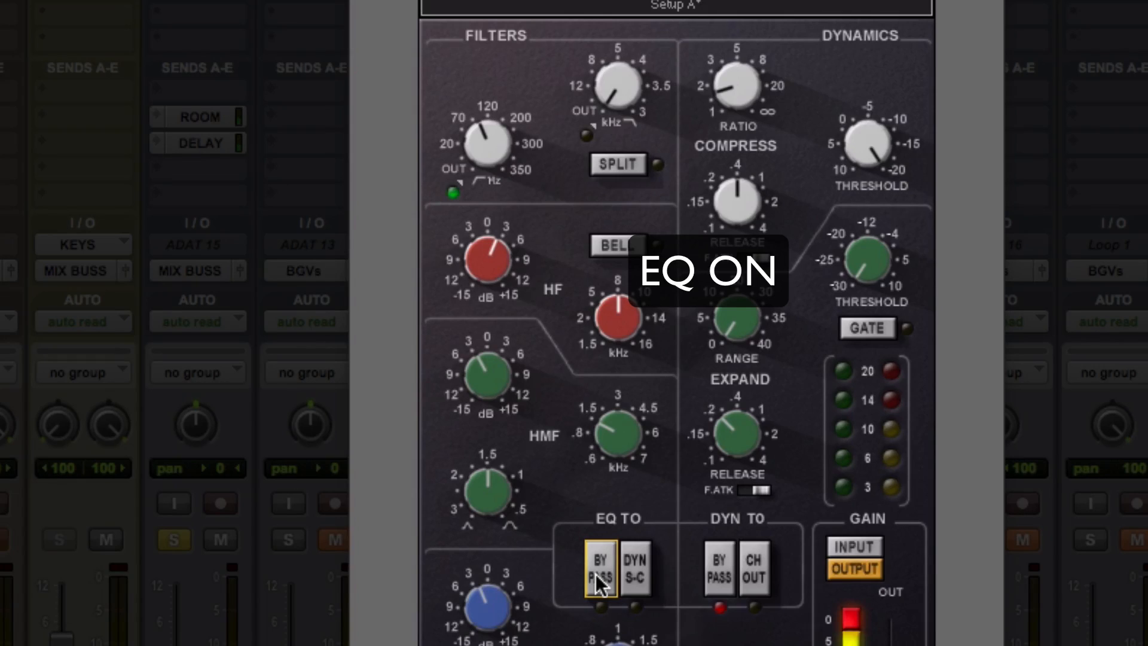
{"action": "left_click", "coordinate": [598, 577]}
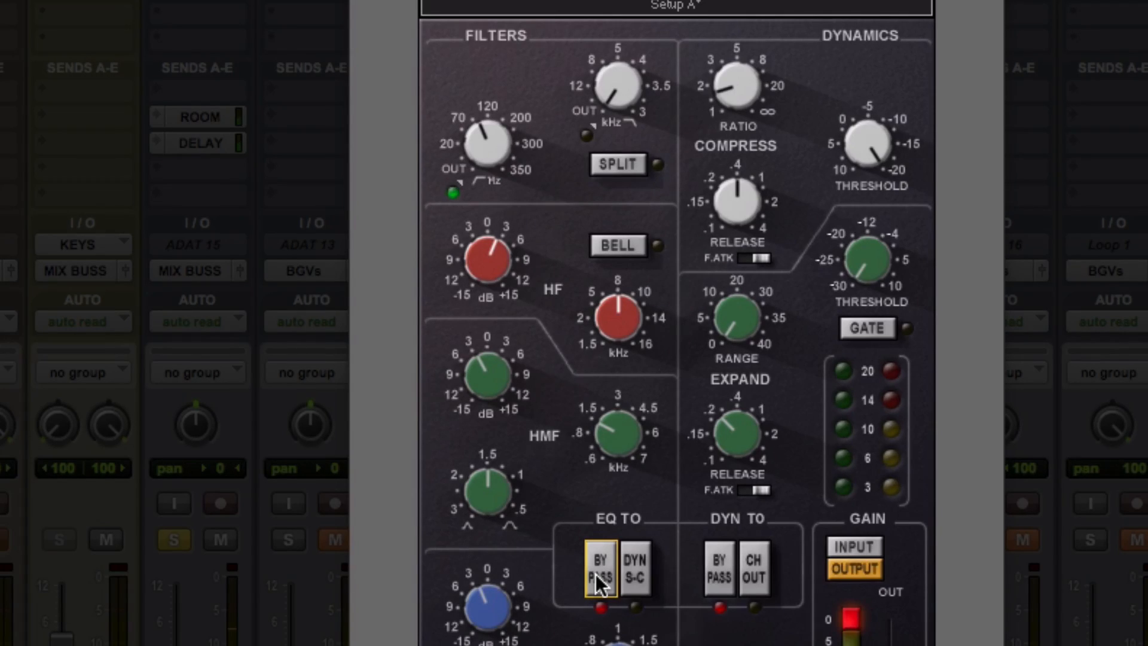
{"action": "left_click", "coordinate": [597, 577]}
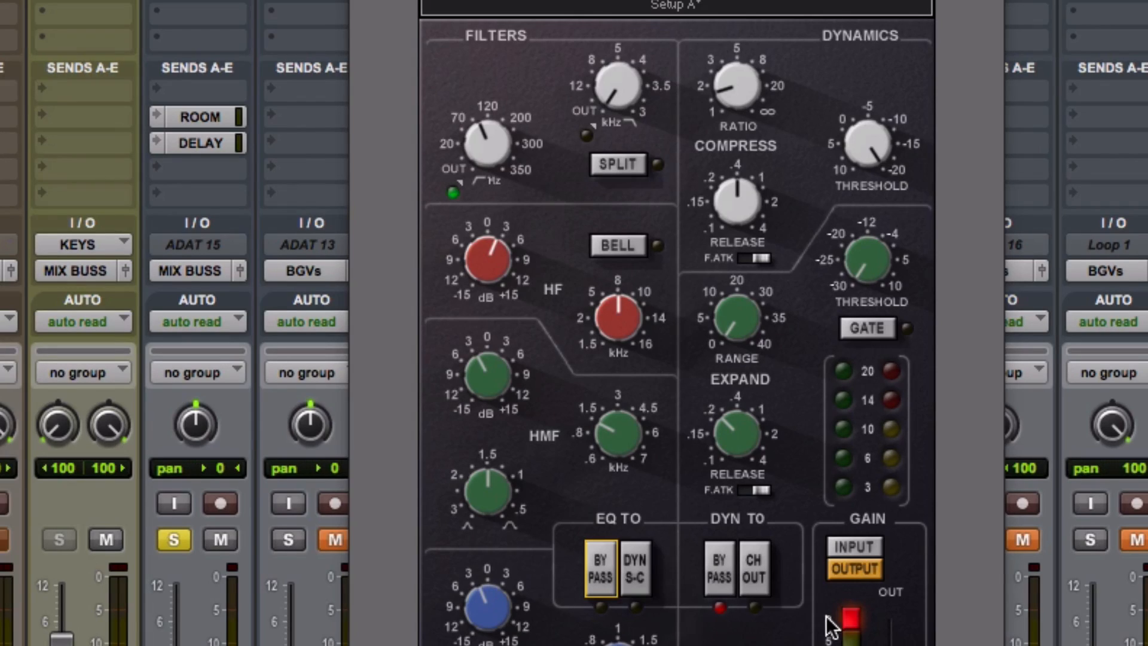
Step: Clear the SSLChannel's output clip indicator and take its dynamics section out of bypass
{"action": "left_click", "coordinate": [853, 620]}
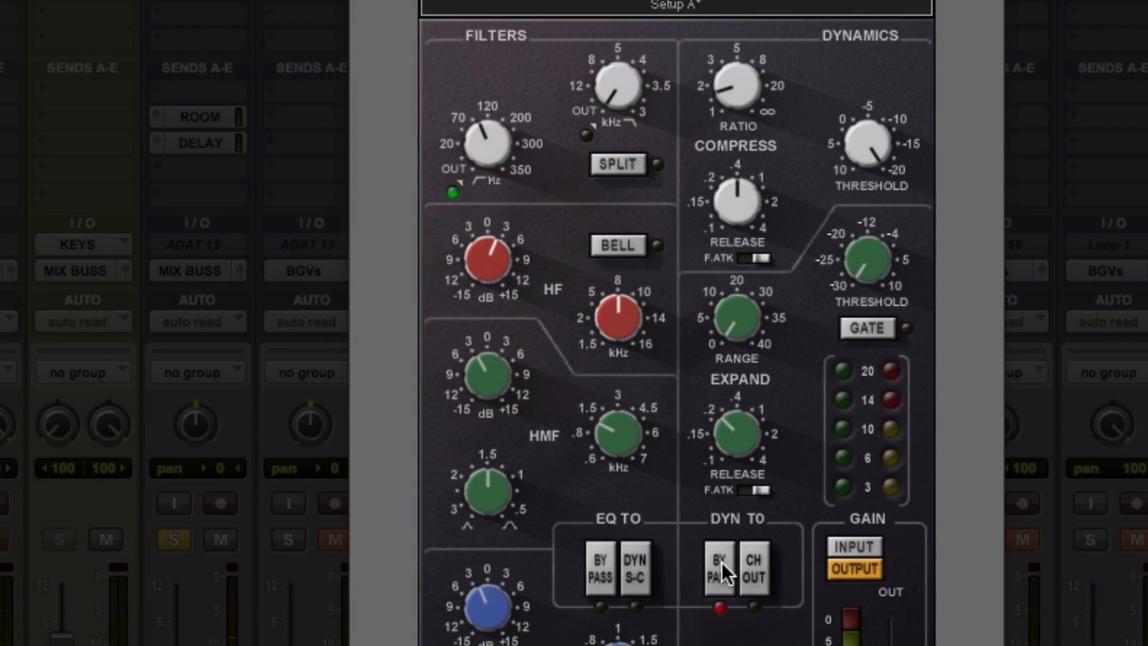
{"action": "left_click", "coordinate": [720, 568]}
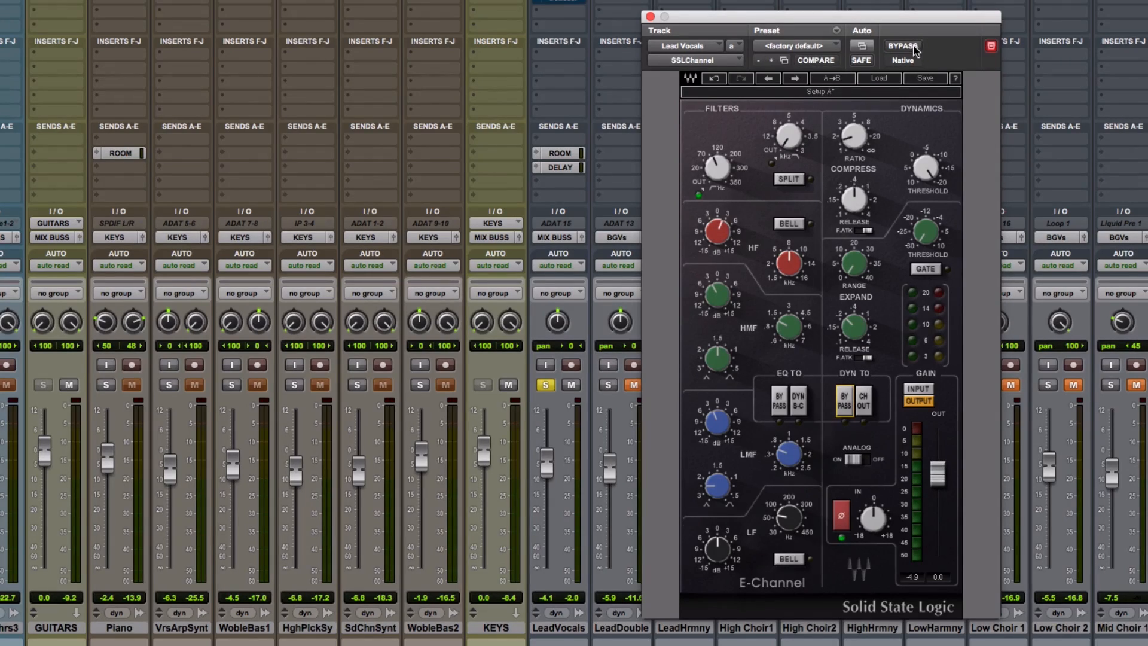
Step: Play the vocal, compare it with the whole SSLChannel active and bypassed, leave the plug-in active, and close its window
{"action": "key", "text": "space"}
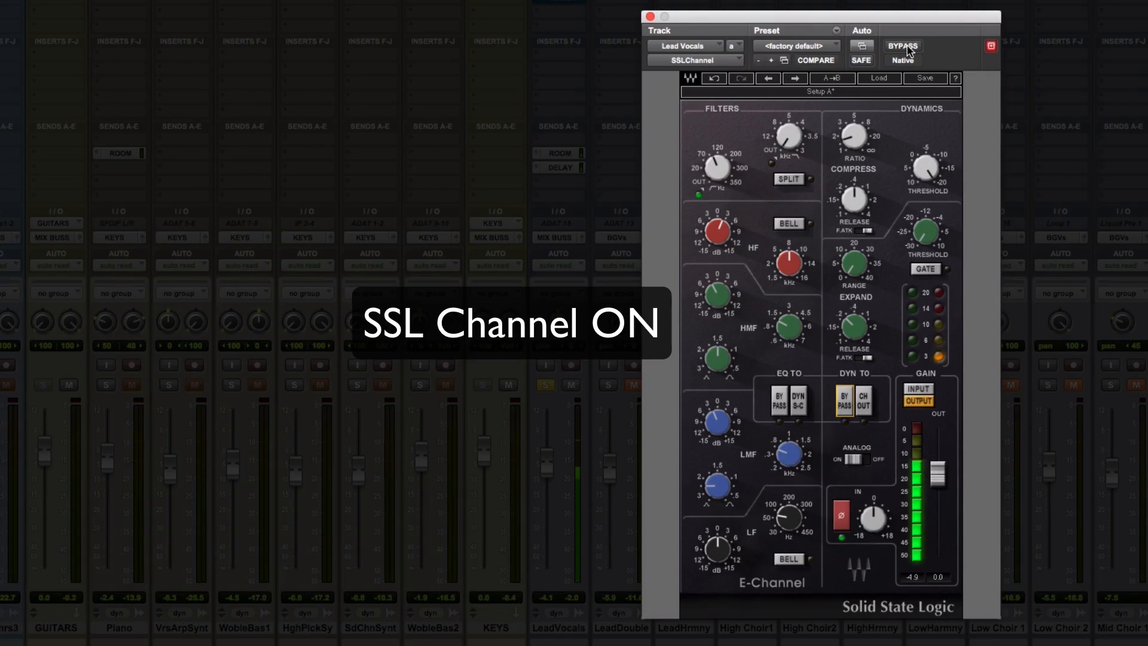
{"action": "left_click", "coordinate": [903, 46]}
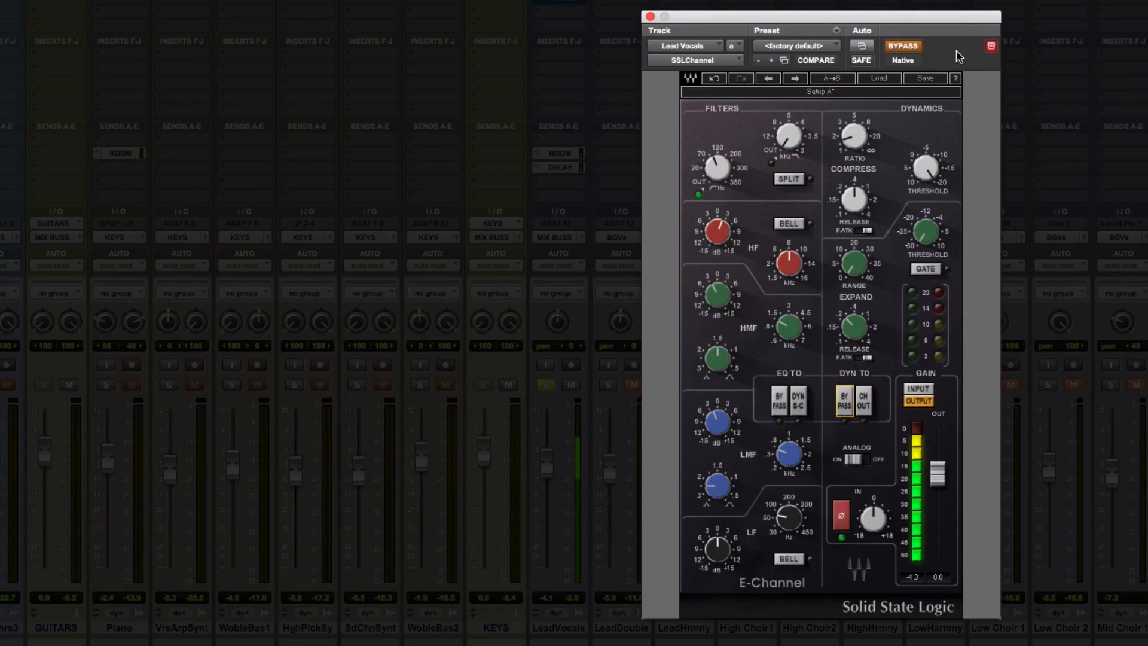
{"action": "left_click", "coordinate": [917, 48]}
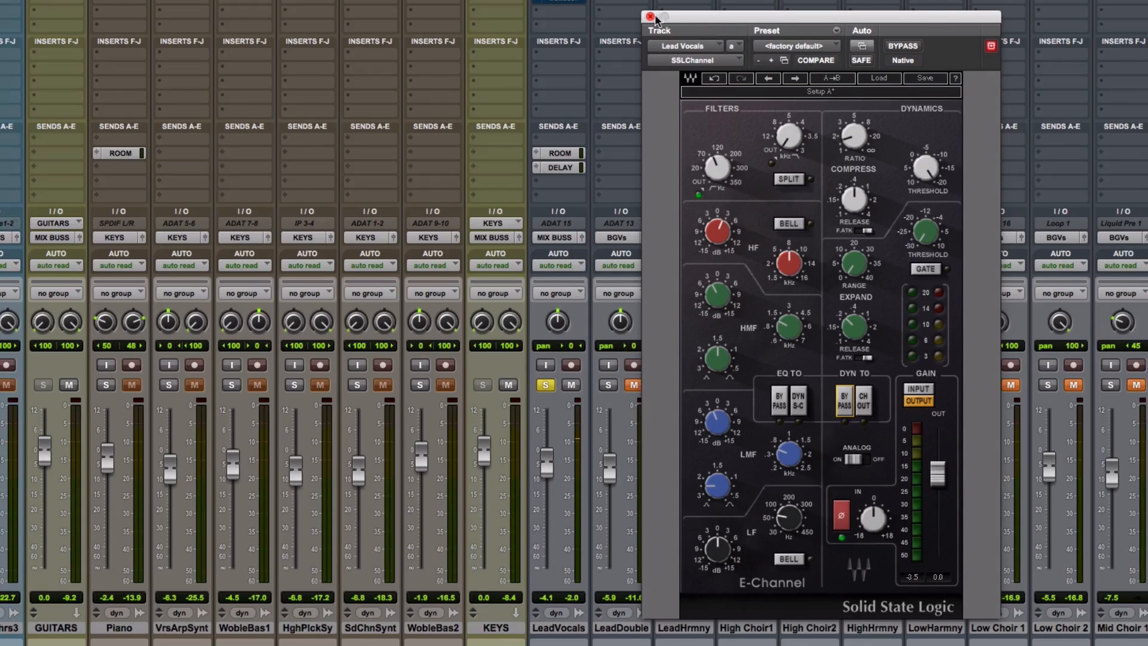
{"action": "left_click", "coordinate": [650, 17]}
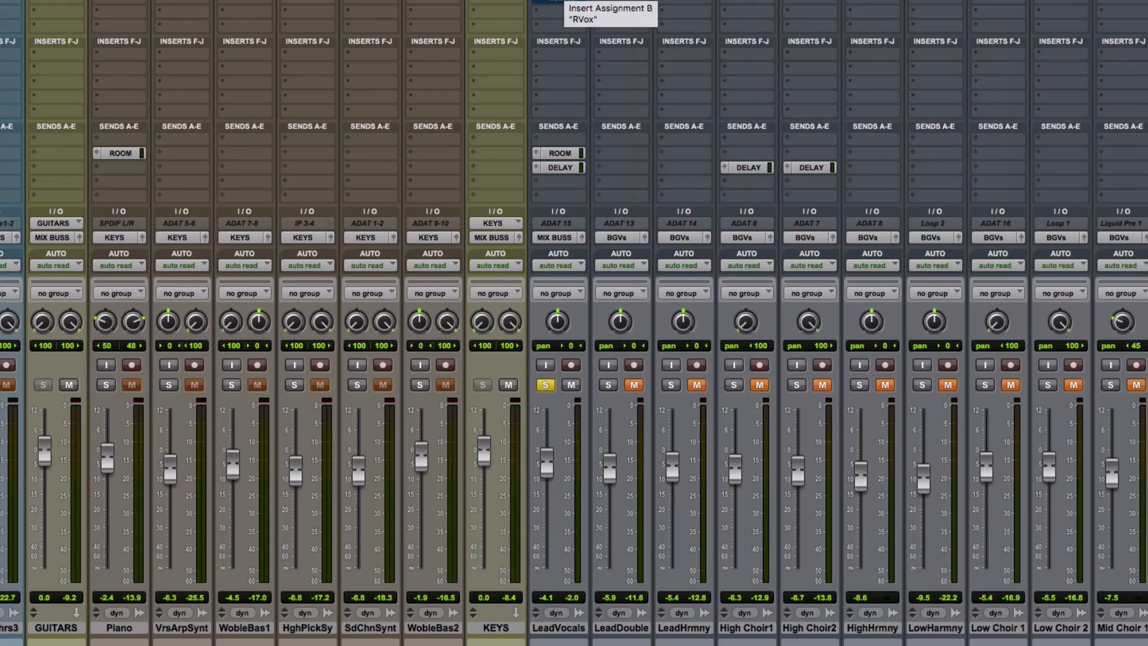
Step: Open RVox on Lead Vocals, compare the vocal with it active and bypassed, leave it active, and close its window
{"action": "left_click", "coordinate": [547, 2]}
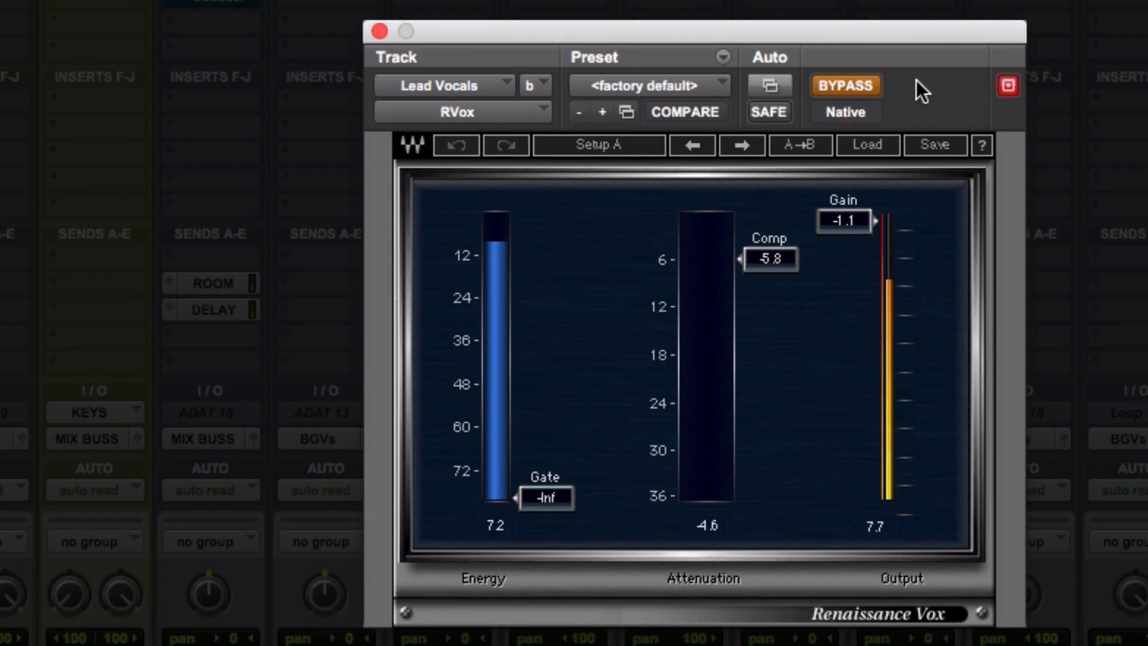
{"action": "left_click", "coordinate": [852, 86]}
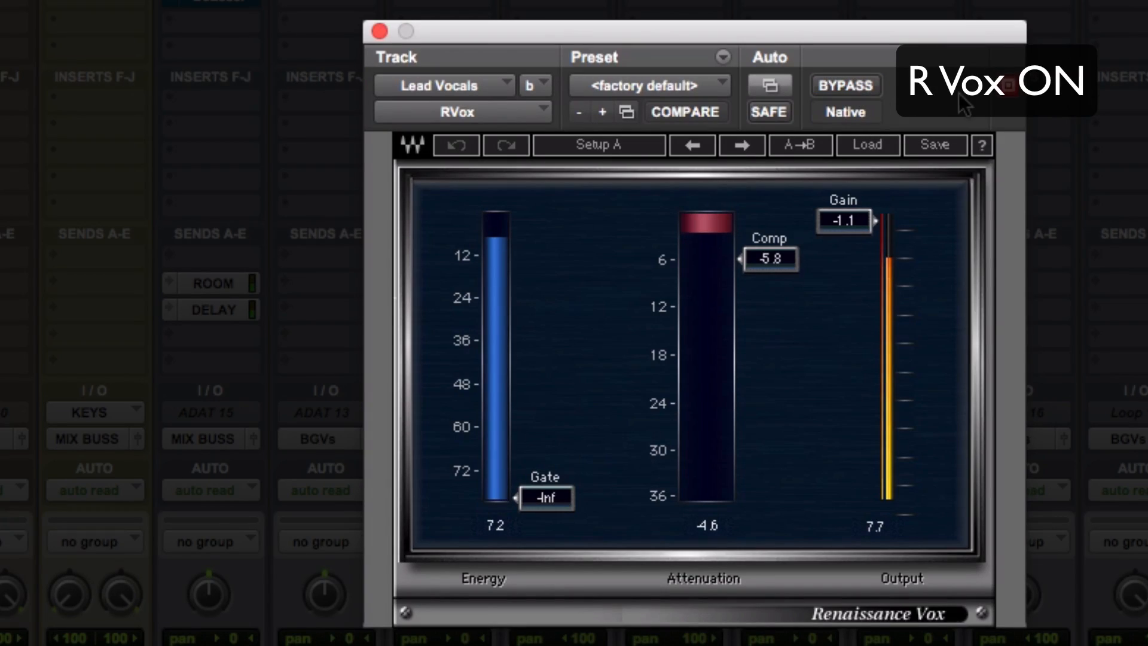
{"action": "left_click", "coordinate": [856, 85]}
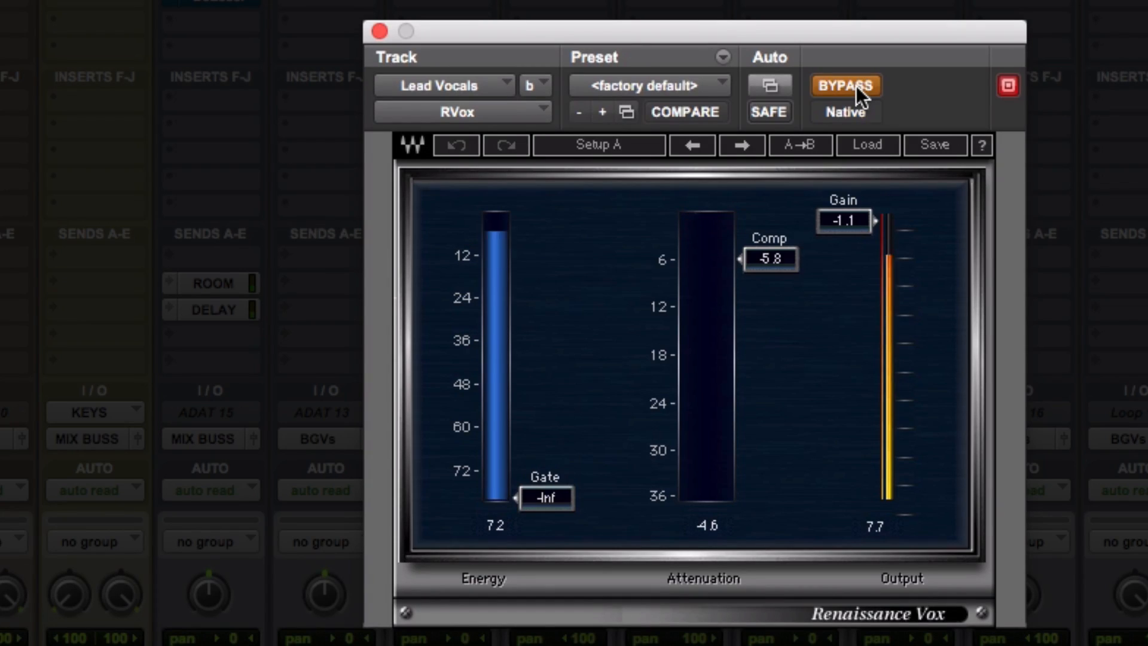
{"action": "left_click", "coordinate": [859, 87]}
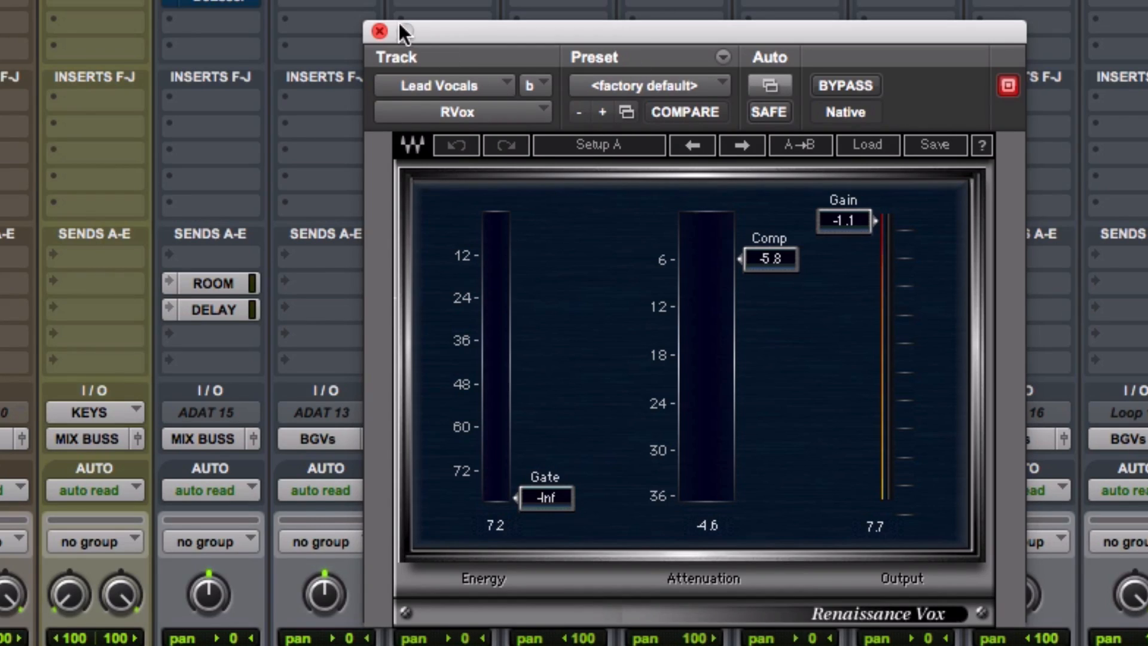
{"action": "left_click", "coordinate": [375, 31]}
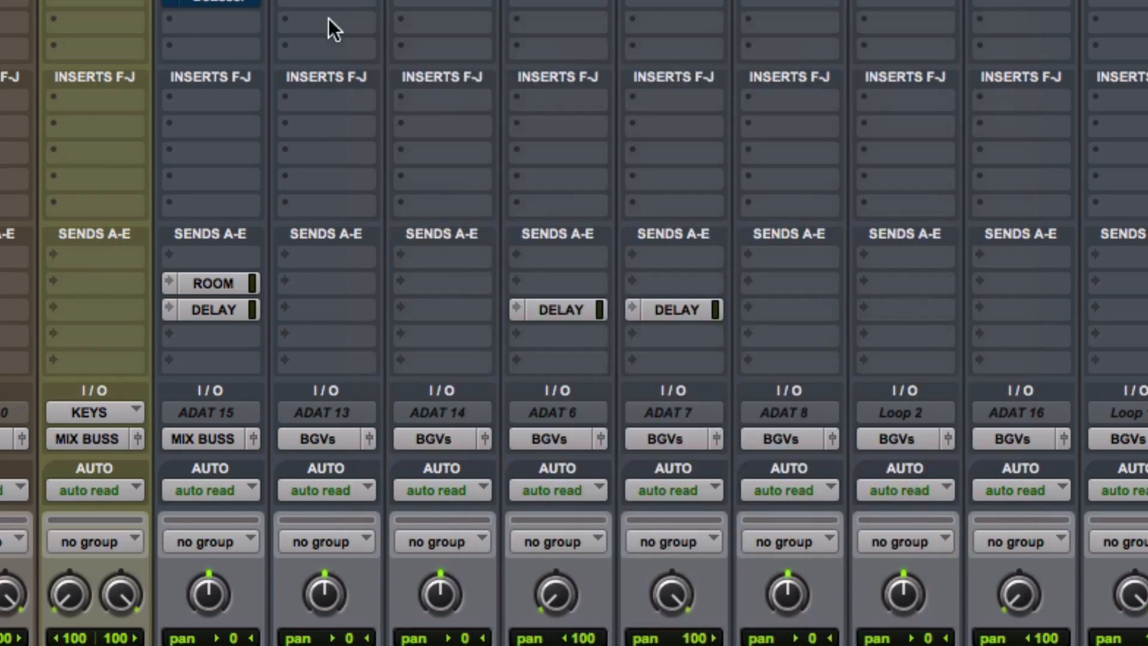
Step: Open the DeEsser insert on Lead Vocals, take it out of bypass, and close its window
{"action": "left_click", "coordinate": [239, 4]}
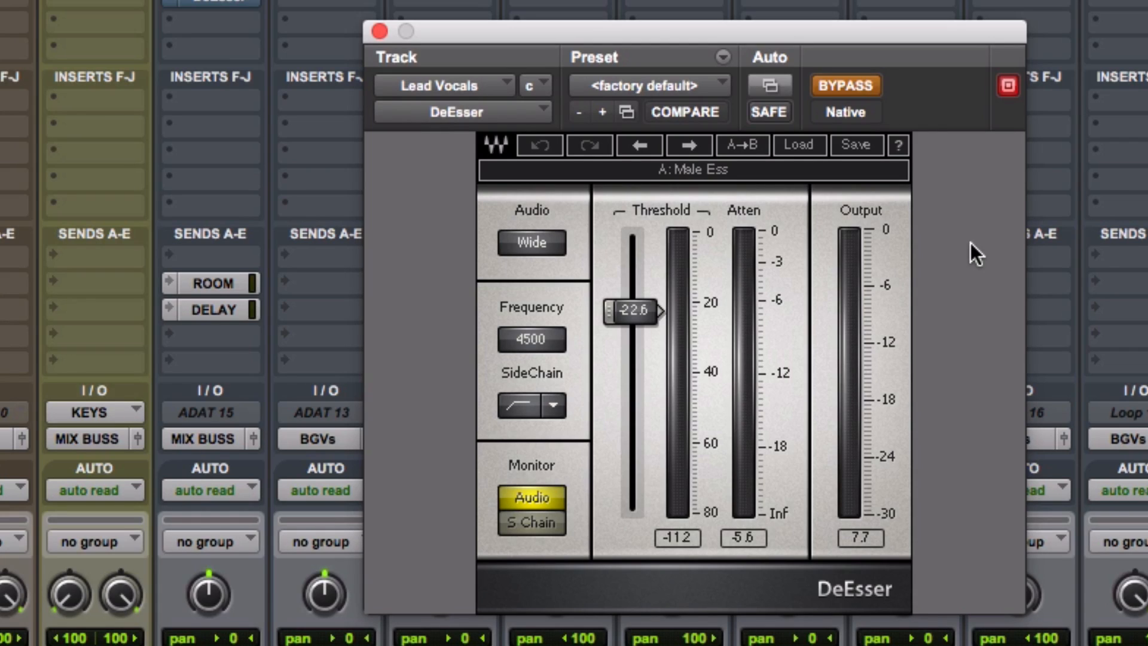
{"action": "left_click", "coordinate": [857, 85]}
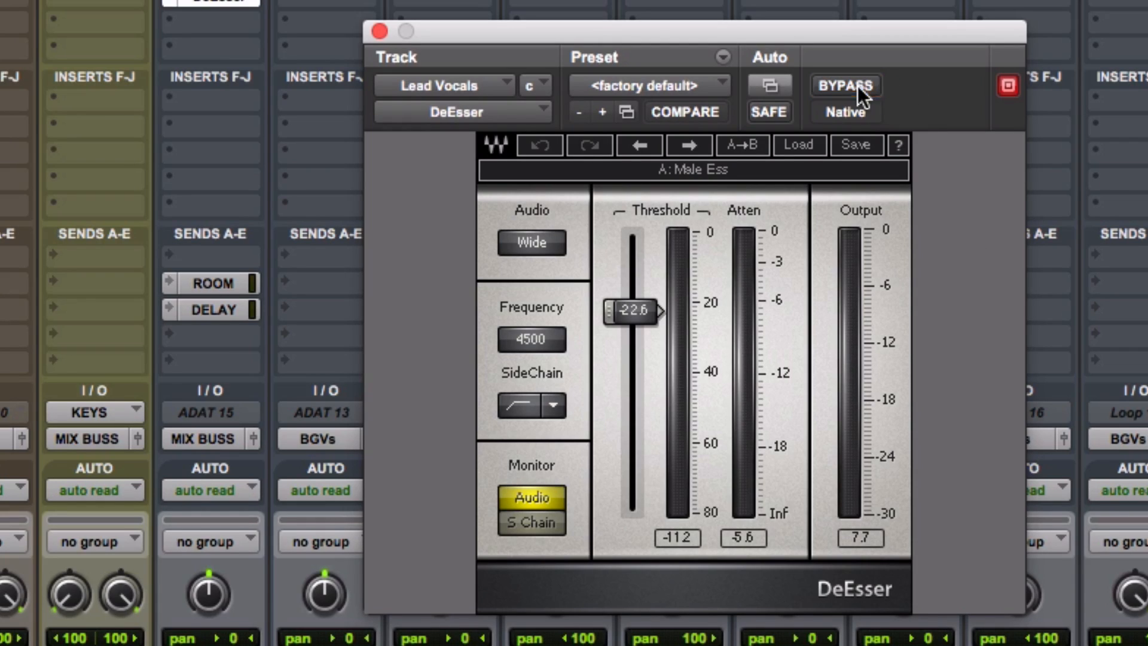
{"action": "left_click", "coordinate": [379, 31]}
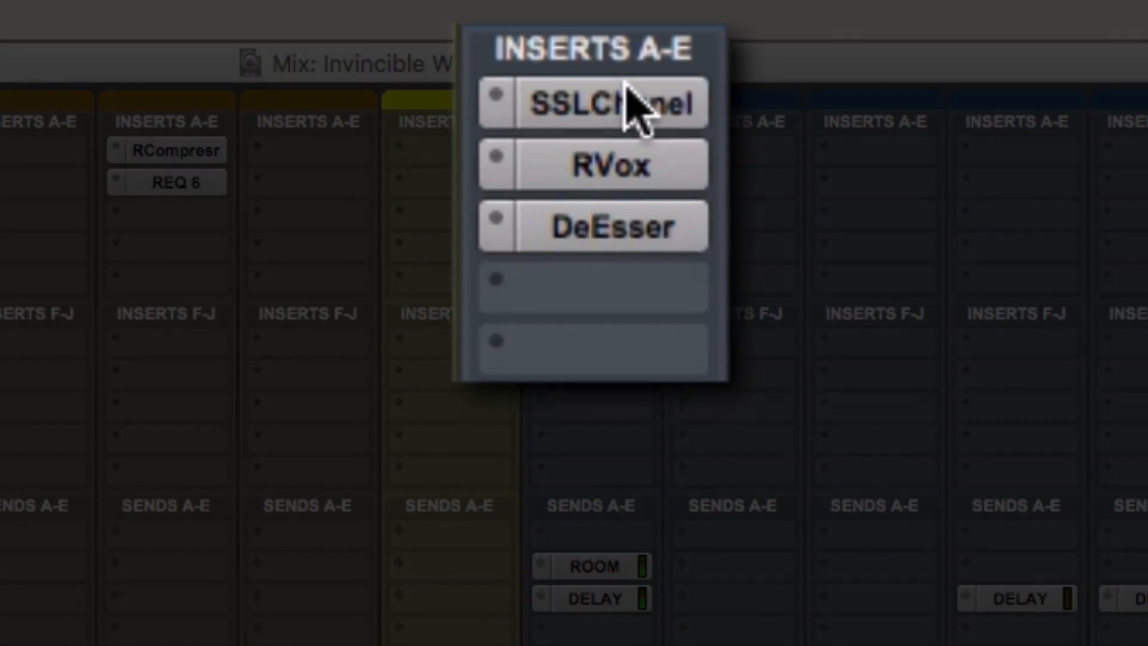
Step: Compare the lead vocal with SSLChannel, RVox and DeEsser all bypassed and all active, leaving the three inserts active
{"action": "left_click", "coordinate": [622, 92], "text": "super"}
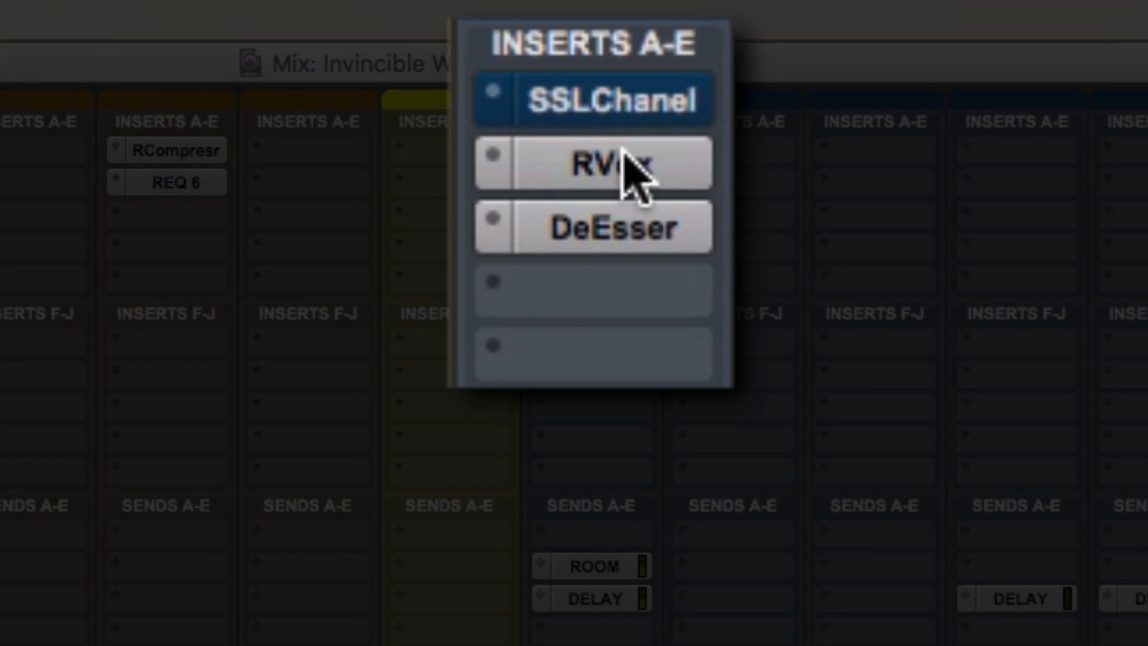
{"action": "left_click", "coordinate": [623, 150], "text": "super"}
{"action": "left_click", "coordinate": [622, 227], "text": "super"}
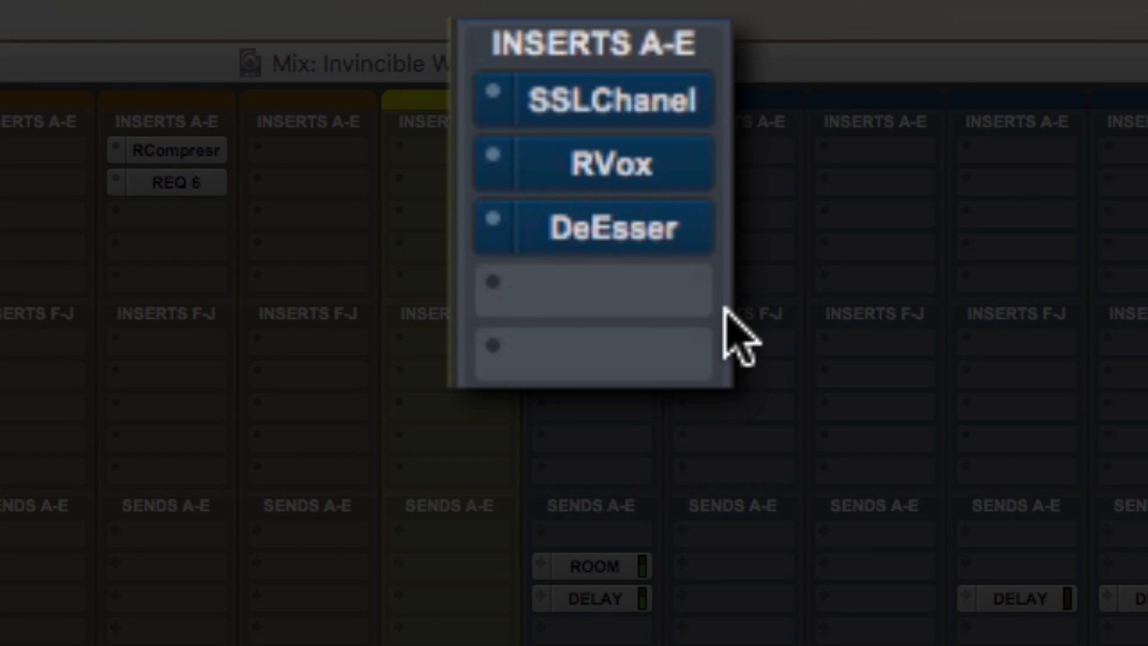
{"action": "left_click", "coordinate": [625, 111], "text": "super"}
{"action": "left_click", "coordinate": [625, 168], "text": "super"}
{"action": "left_click", "coordinate": [634, 230], "text": "super"}
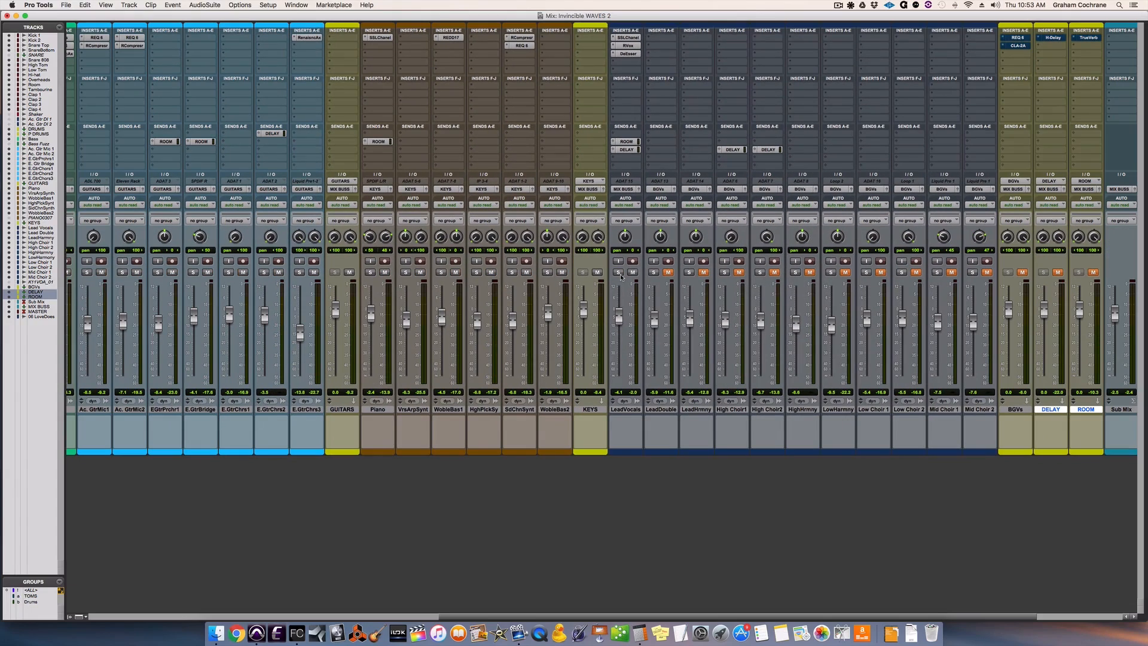
Step: Unmute all the background vocal tracks from LeadDouble through Mid Choir 2
{"action": "left_click", "coordinate": [661, 410]}
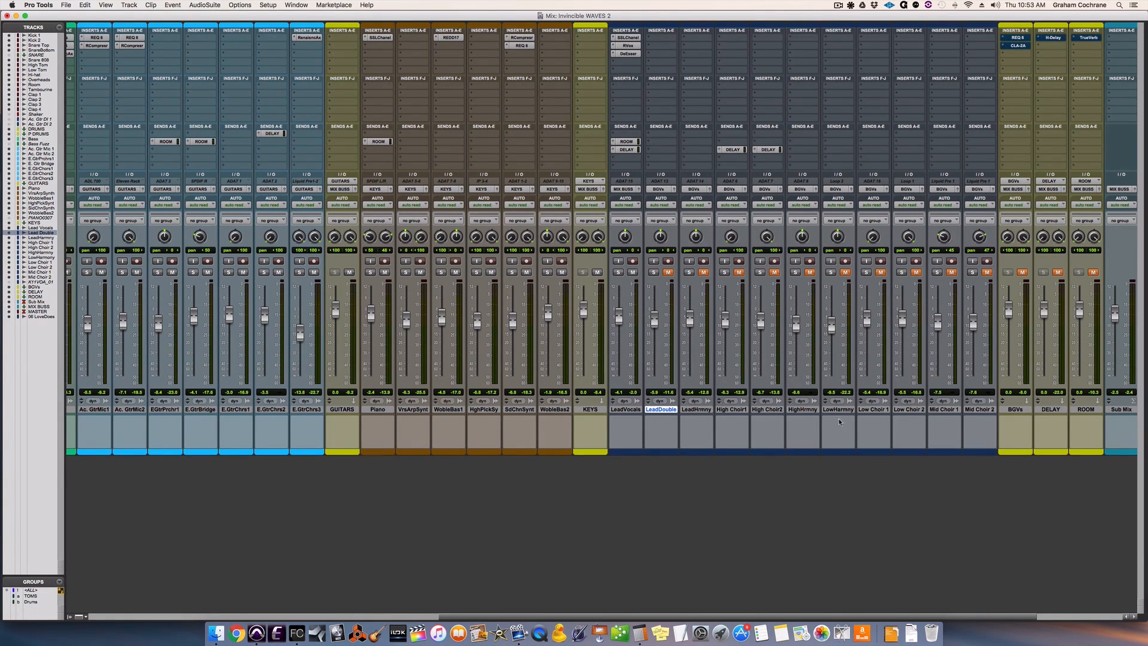
{"action": "left_click", "coordinate": [971, 410], "text": "shift"}
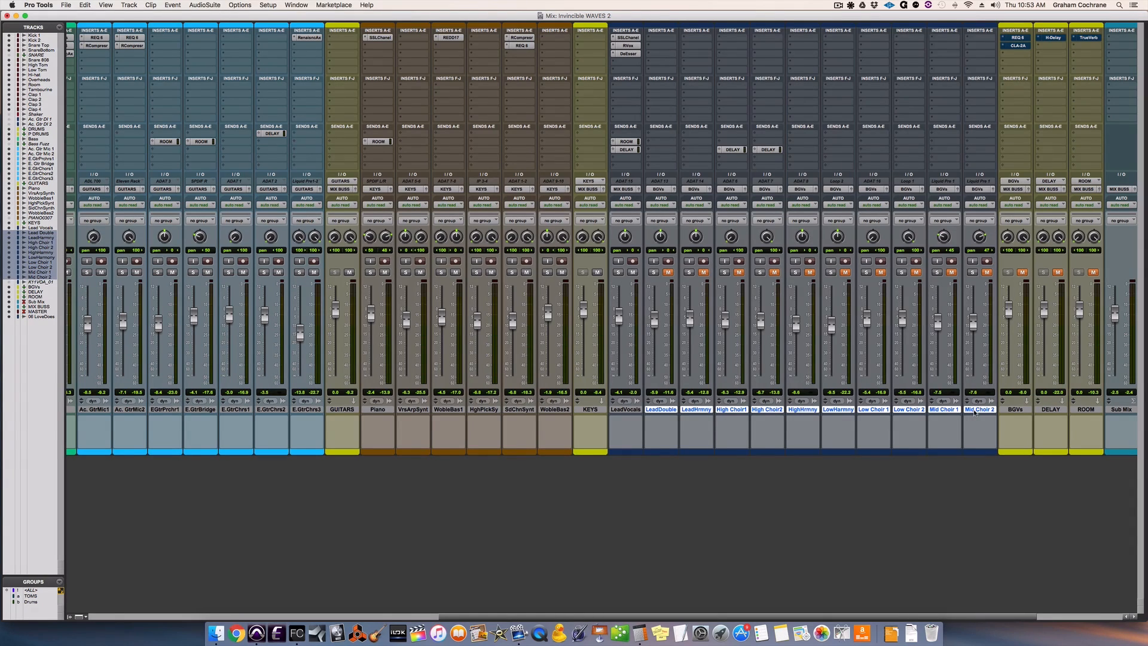
{"action": "left_click", "coordinate": [916, 273], "text": "alt"}
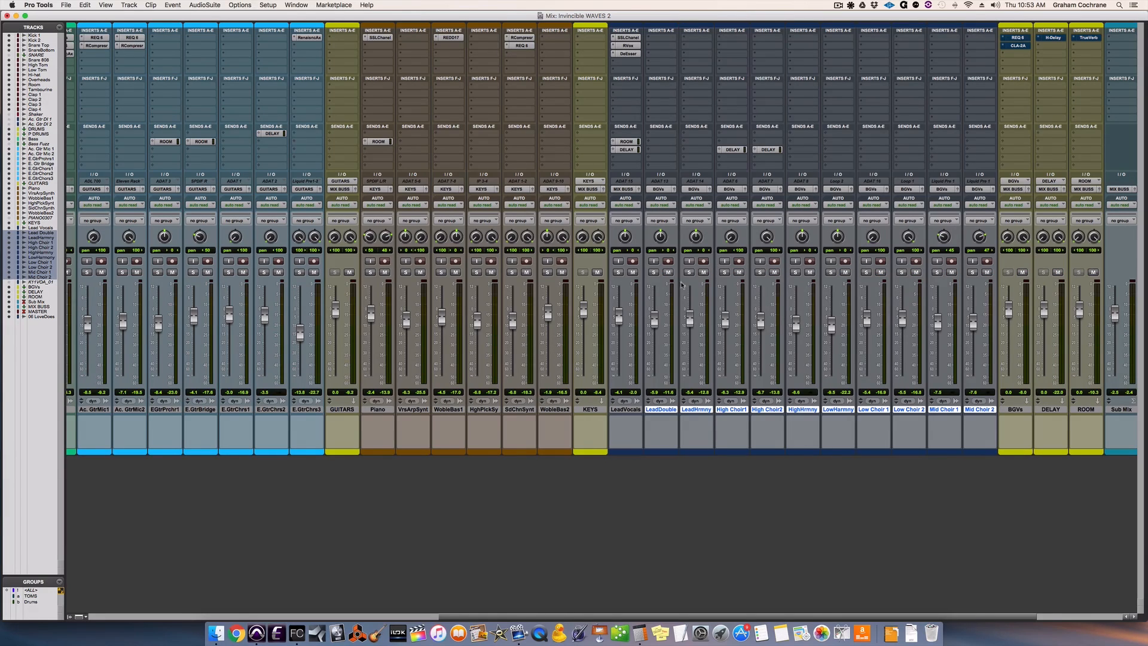
Step: Select the BGVs track, open its REQ 6 insert, and take the equalizer out of bypass
{"action": "left_click", "coordinate": [1019, 411]}
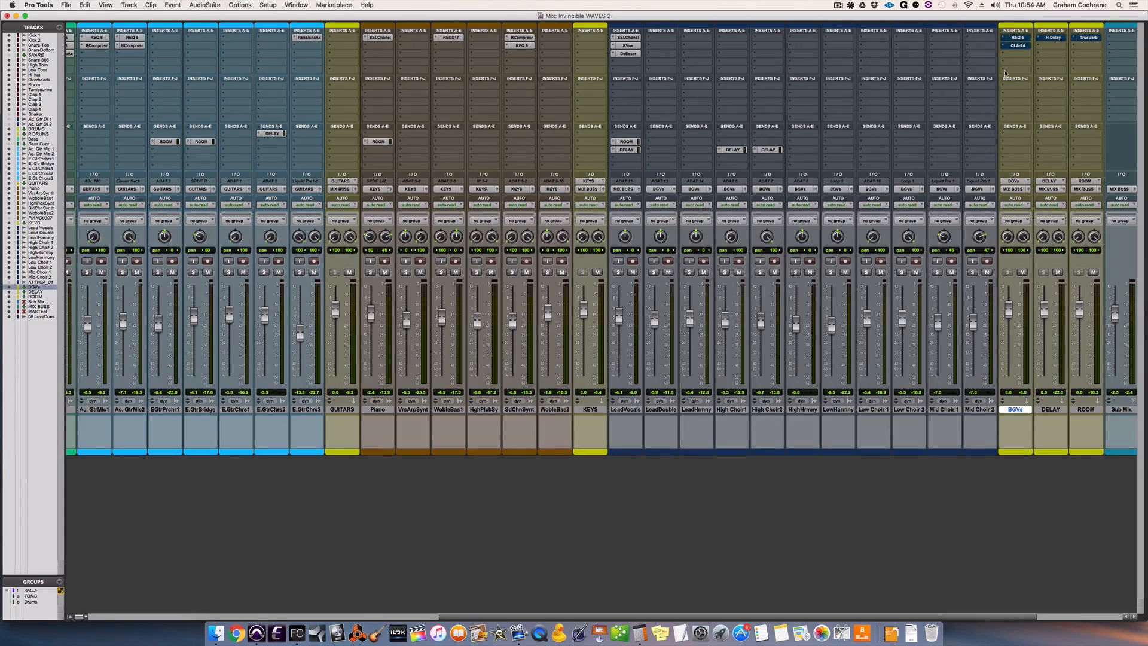
{"action": "left_click", "coordinate": [1018, 37]}
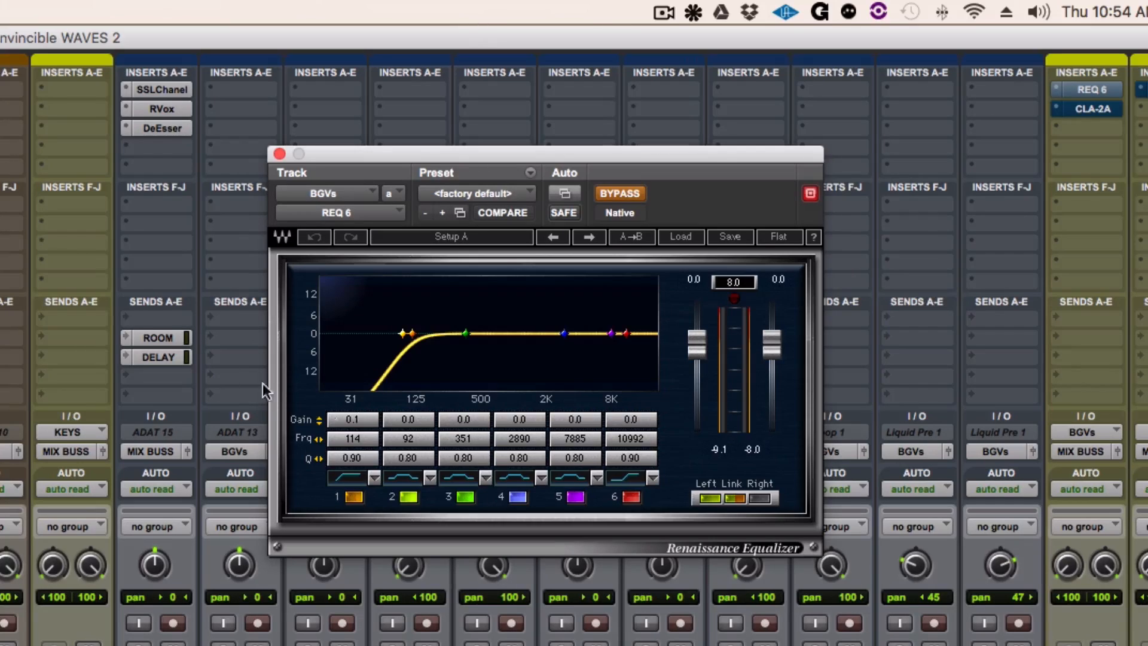
{"action": "left_click", "coordinate": [615, 192]}
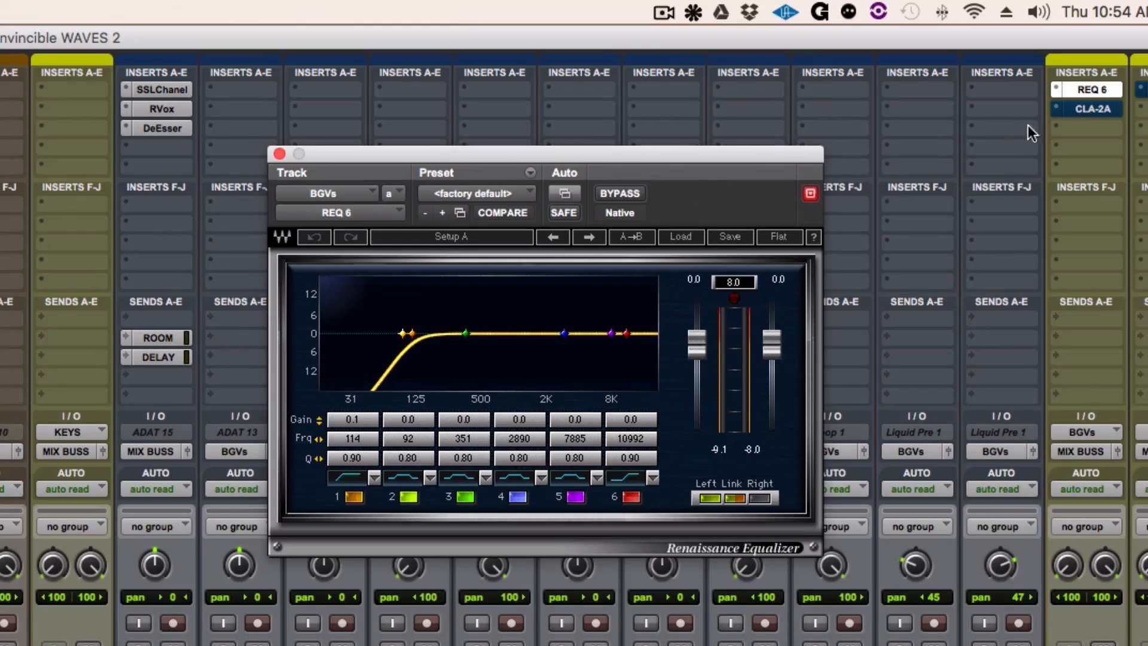
Step: Open CLA-2A on BGVs, compare the background vocals with it active and bypassed, leave it active, and close its window
{"action": "left_click", "coordinate": [1085, 110]}
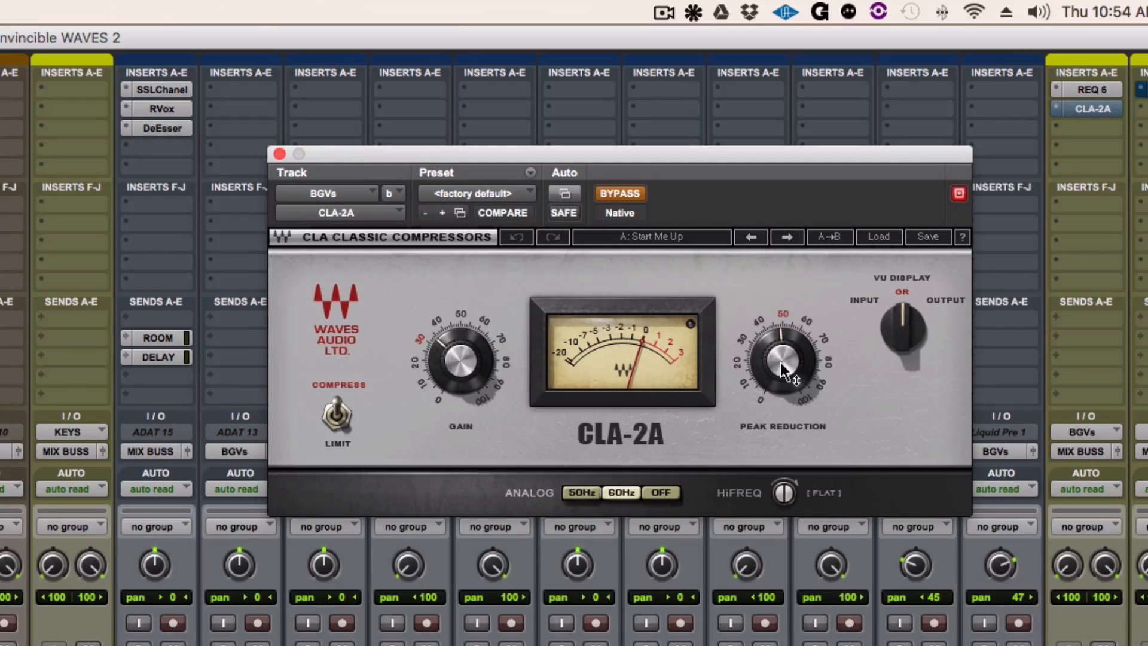
{"action": "mouse_move", "coordinate": [780, 363]}
{"action": "mouse_move", "coordinate": [454, 362]}
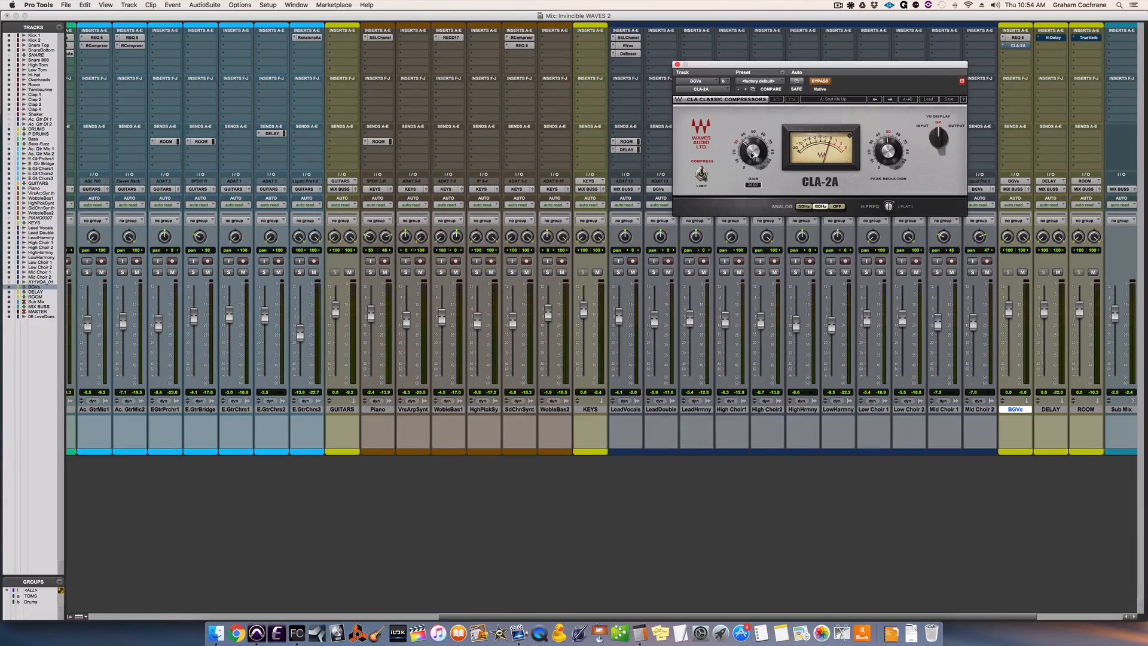
{"action": "left_click_drag", "start_coordinate": [872, 68], "coordinate": [860, 284]}
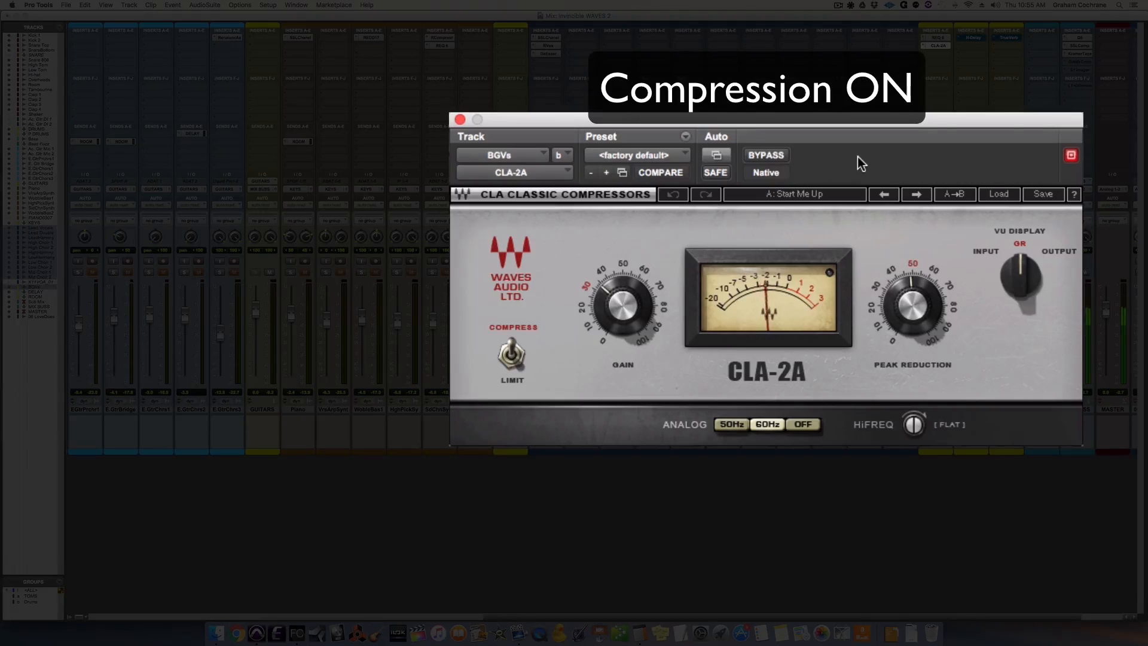
{"action": "left_click", "coordinate": [765, 155]}
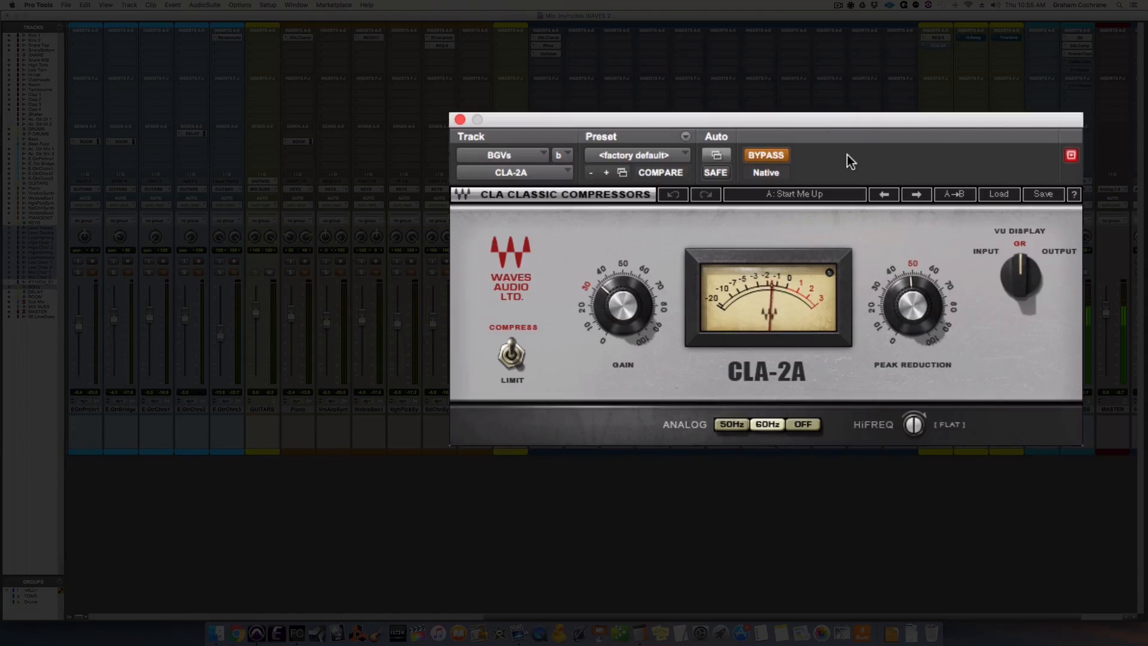
{"action": "left_click", "coordinate": [784, 156]}
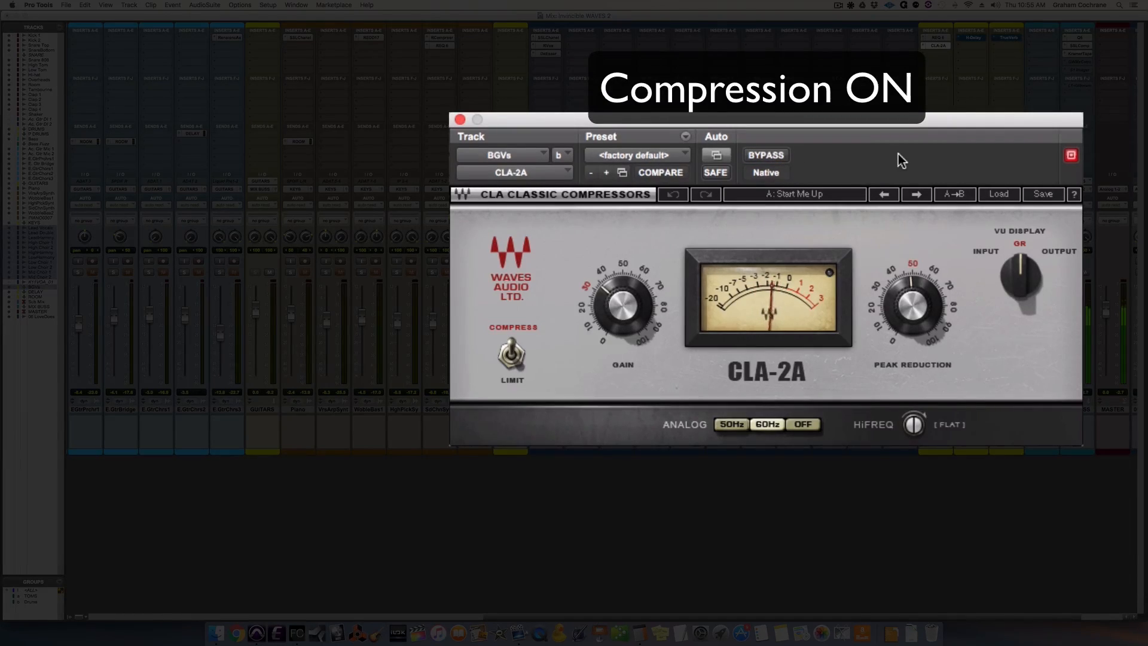
{"action": "left_click", "coordinate": [776, 155]}
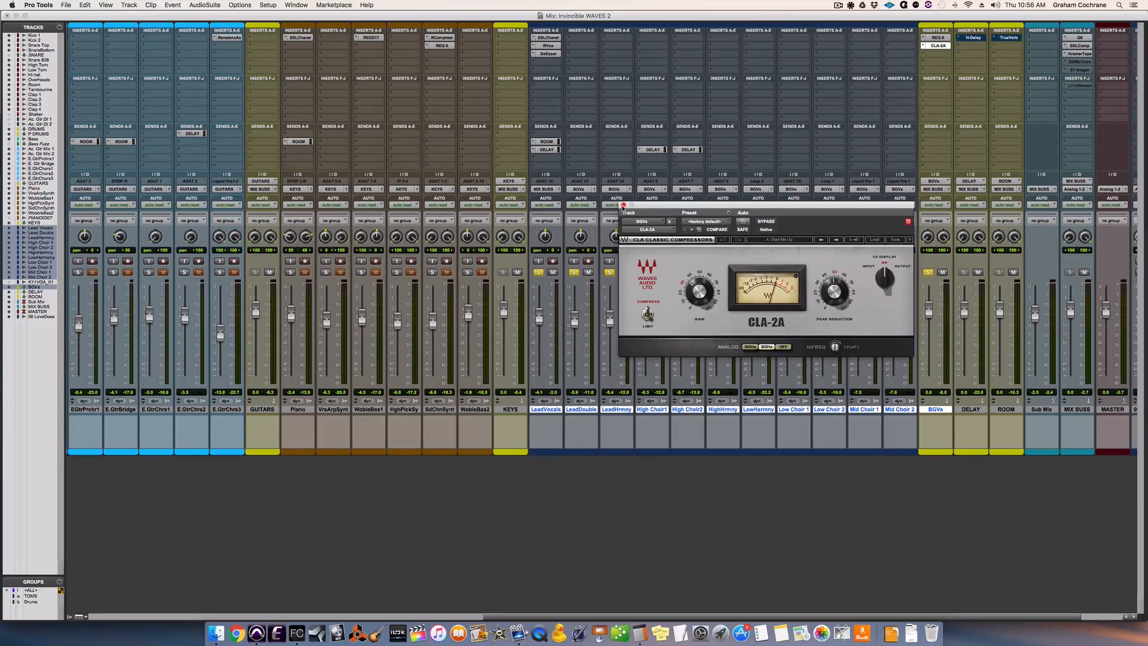
{"action": "left_click", "coordinate": [623, 205]}
Step: Clear the solo on the vocal tracks and move the BGVs track directly after LeadVocals
{"action": "left_click", "coordinate": [715, 273], "text": "alt"}
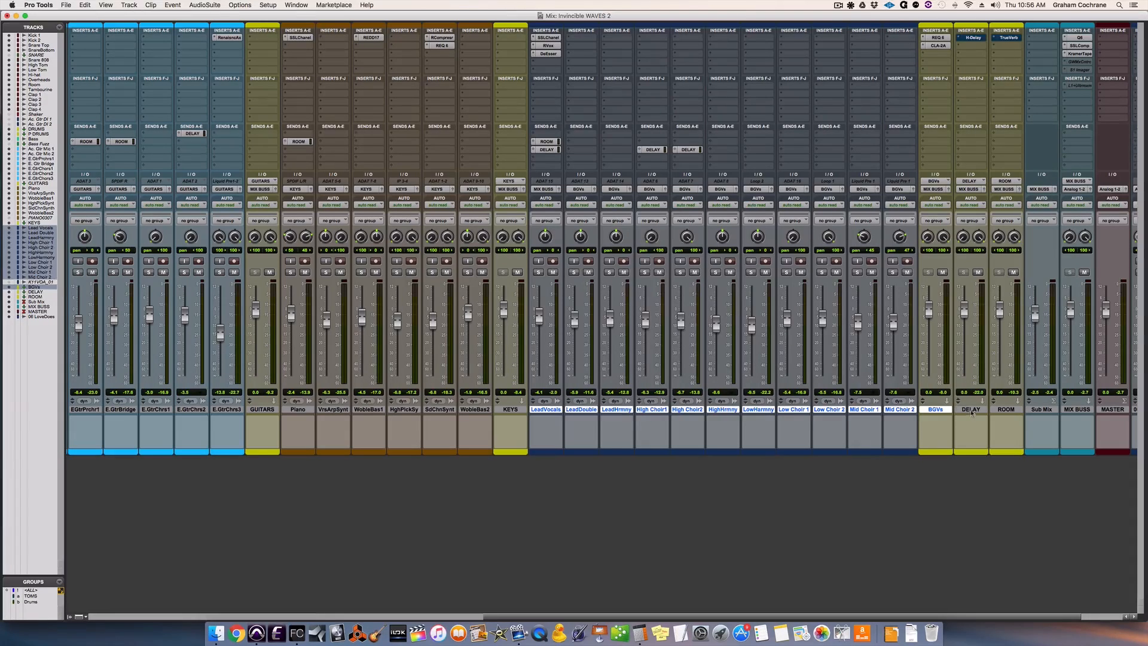
{"action": "left_click_drag", "start_coordinate": [942, 411], "coordinate": [565, 434]}
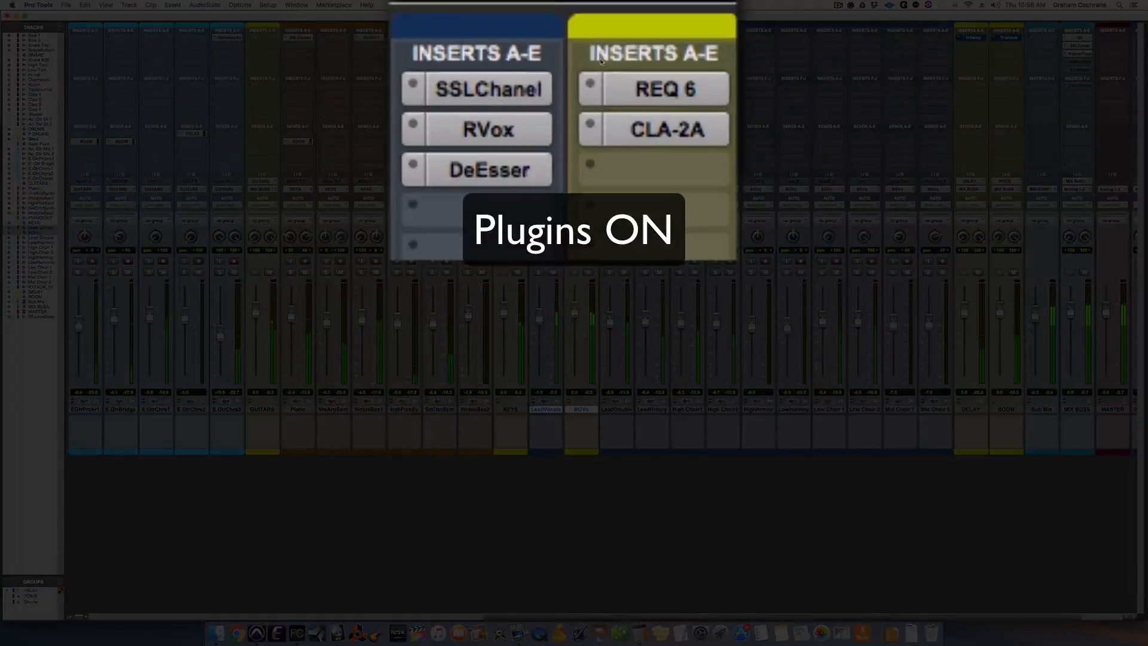
Step: Play the mix and compare it twice with all LeadVocals and BGVs inserts bypassed and active, leaving them active
{"action": "left_click", "coordinate": [498, 89], "text": "alt+shift+super"}
{"action": "left_click", "coordinate": [496, 127], "text": "alt+shift+super"}
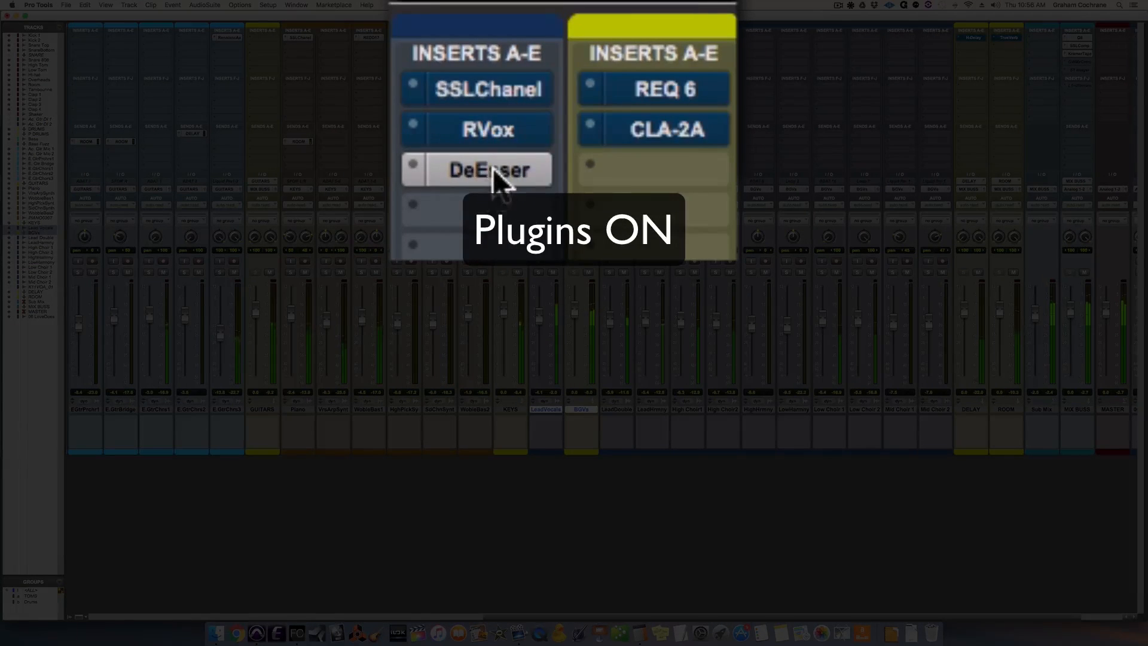
{"action": "left_click", "coordinate": [493, 169], "text": "alt+shift+super"}
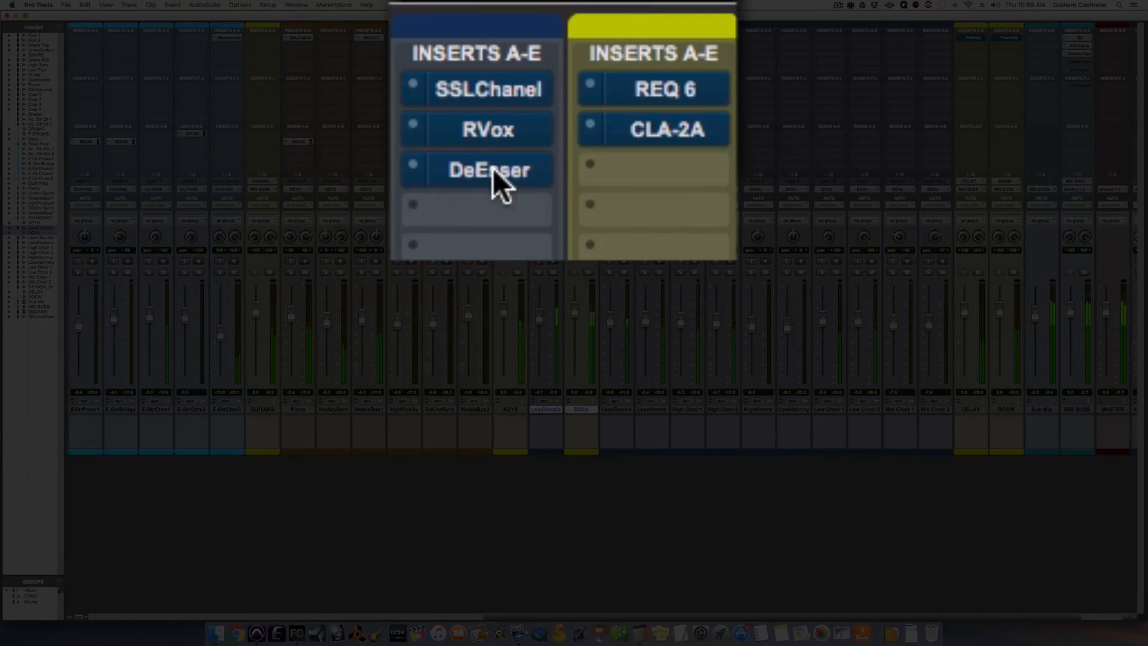
{"action": "left_click", "coordinate": [495, 93], "text": "alt+shift+super"}
{"action": "left_click", "coordinate": [491, 129], "text": "alt+shift+super"}
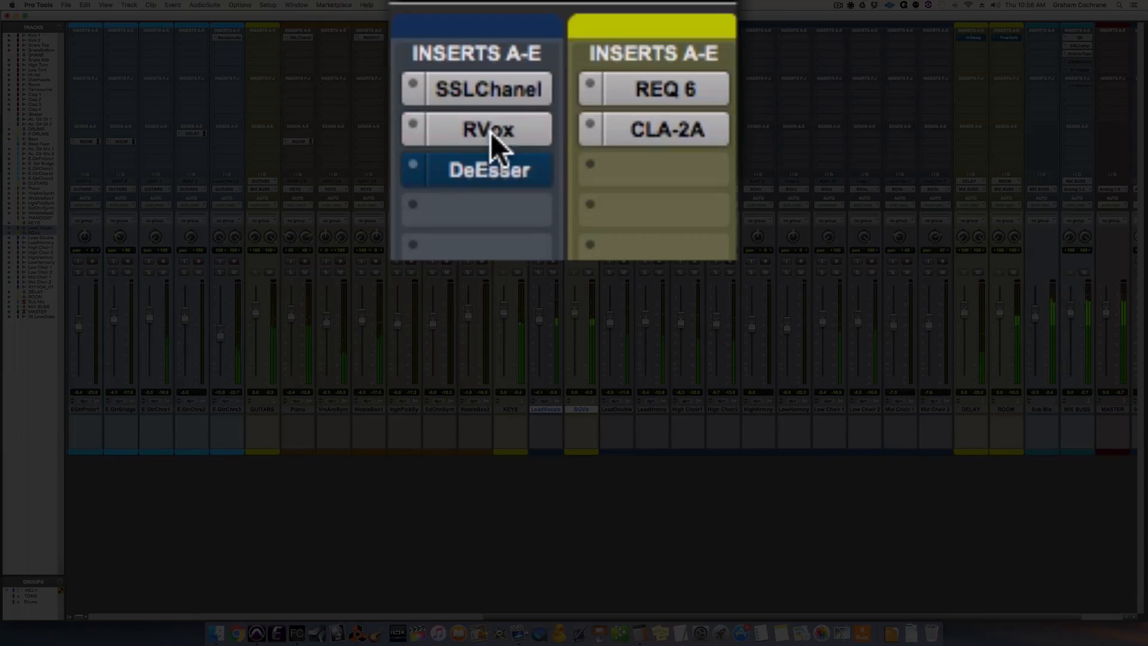
{"action": "left_click", "coordinate": [493, 171], "text": "alt+shift+super"}
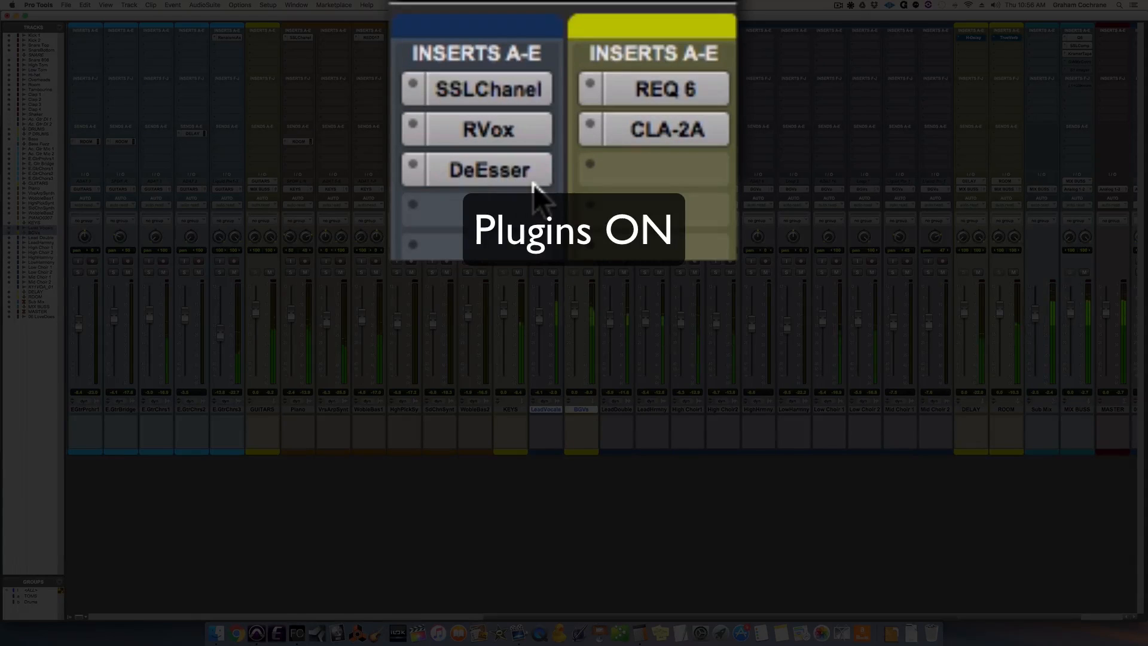
{"action": "left_click", "coordinate": [507, 94], "text": "alt+super"}
{"action": "left_click", "coordinate": [507, 130], "text": "alt+super"}
{"action": "left_click", "coordinate": [501, 159], "text": "alt+super"}
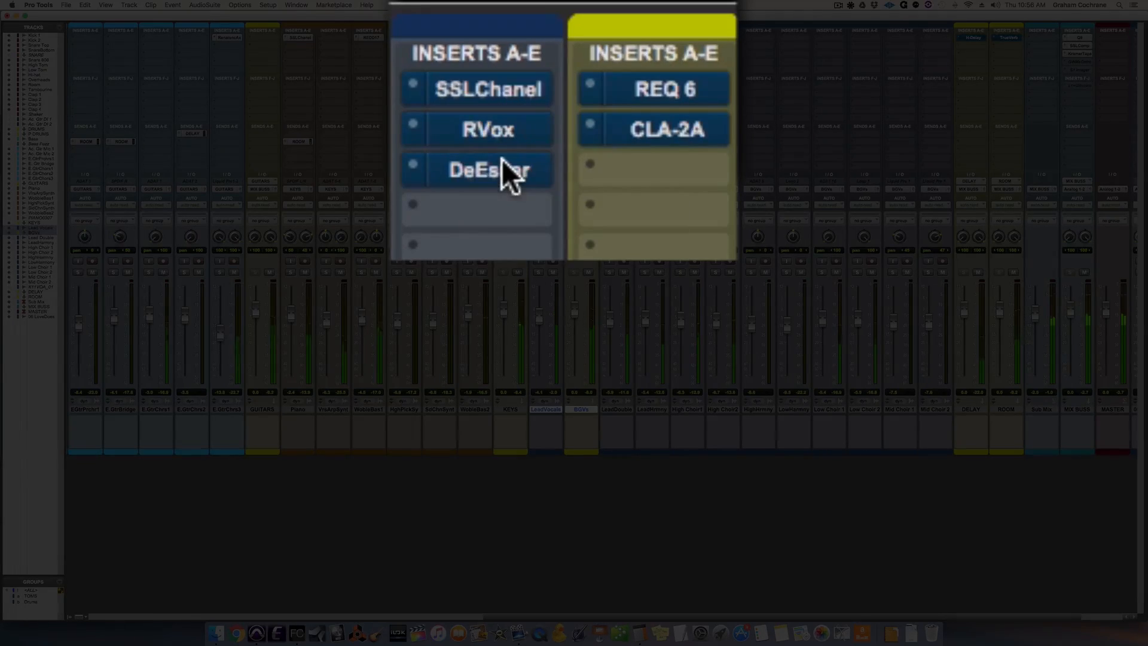
{"action": "left_click", "coordinate": [493, 90], "text": "alt+super"}
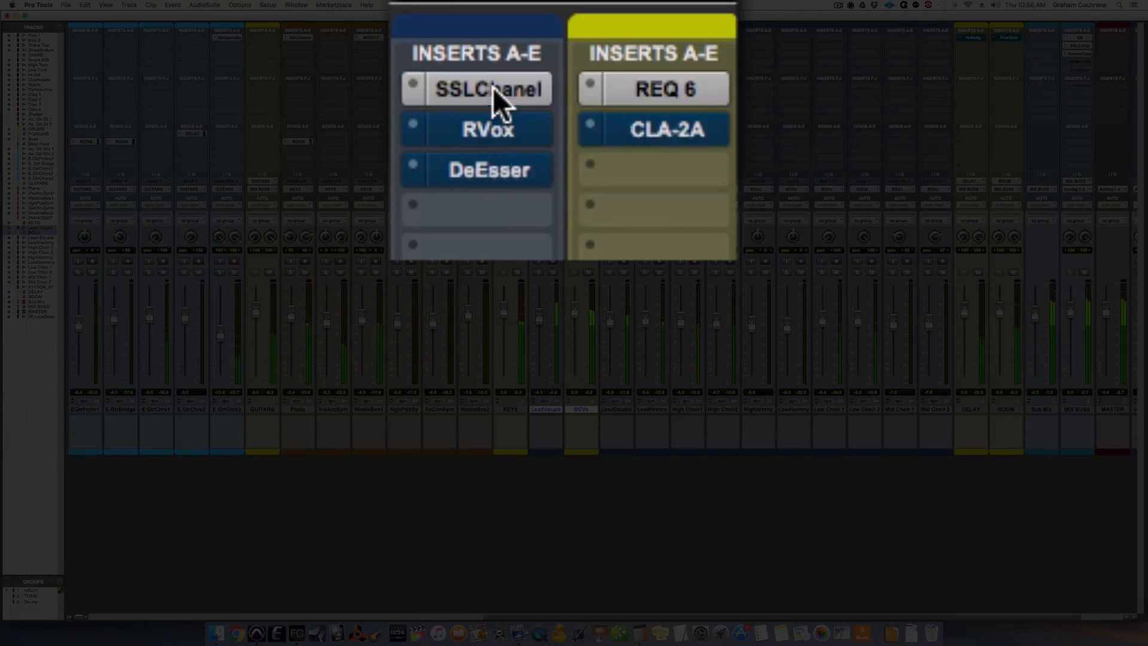
{"action": "left_click", "coordinate": [495, 134], "text": "alt+super"}
{"action": "left_click", "coordinate": [495, 167], "text": "alt+super"}
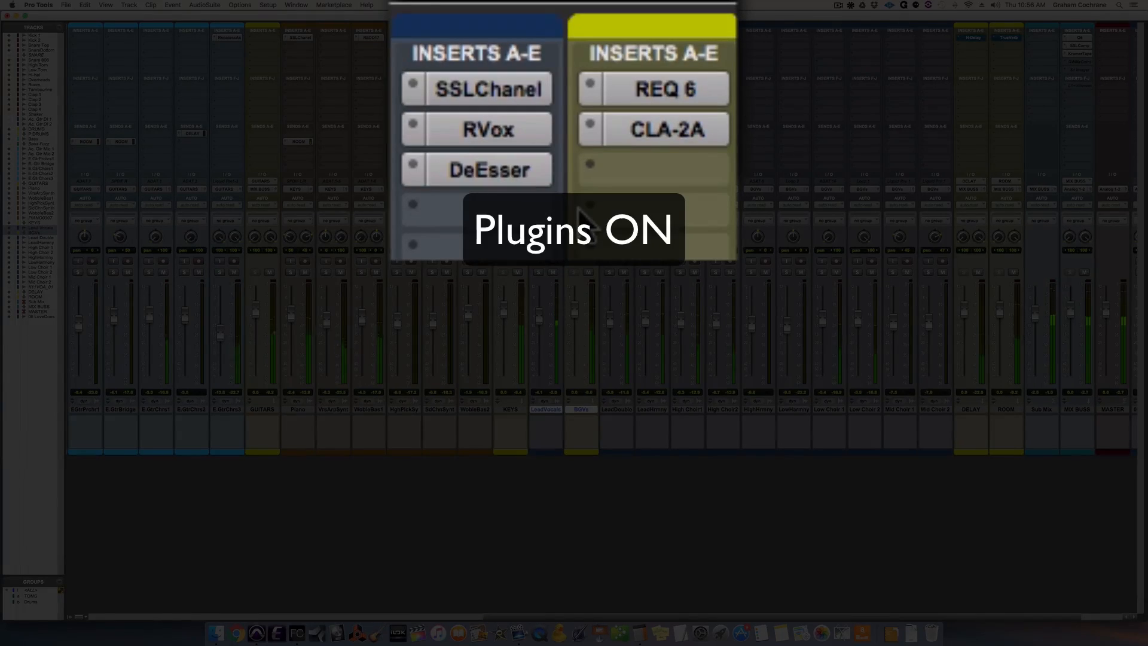